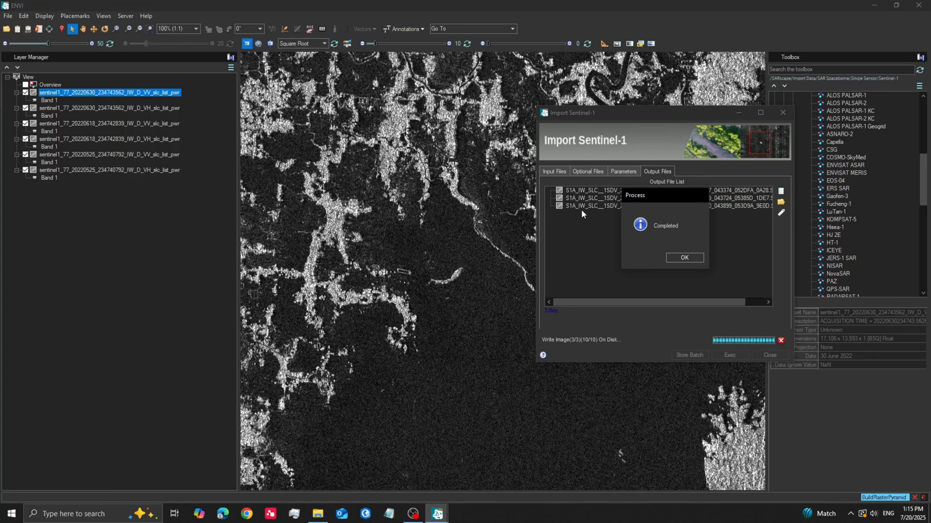
Acknowledge the finished Sentinel-1 import and close the import dialog
click(685, 257)
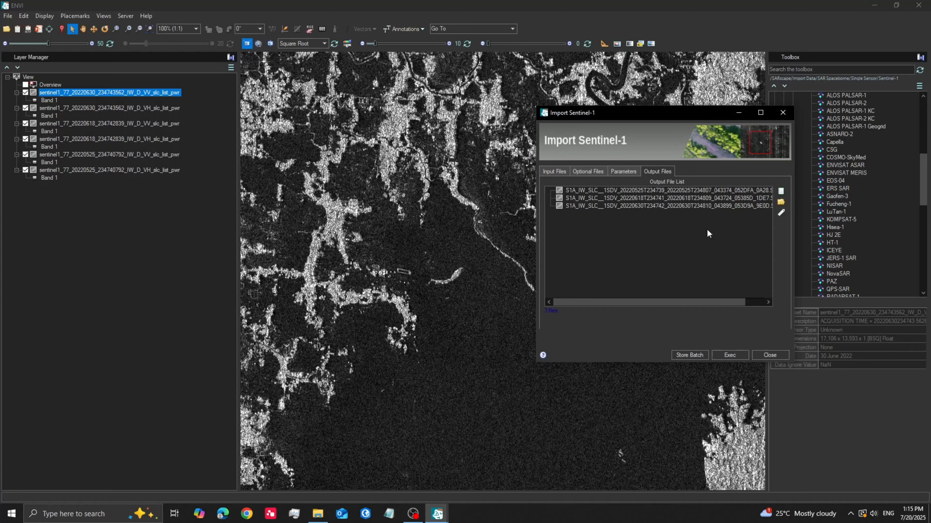
click(783, 112)
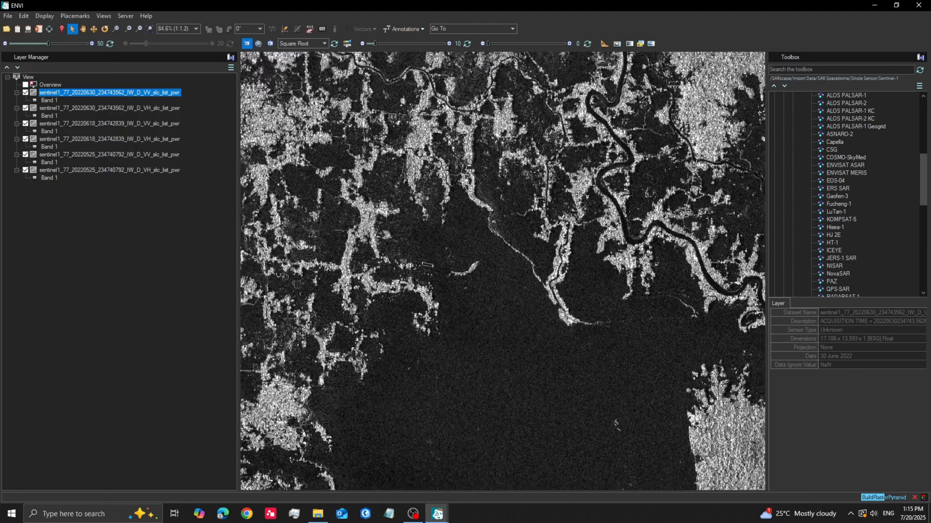
Hide the 20220630 VV, 20220630 VH and 20220618 VV power layers in the full-scene view
scroll(585, 243, down, 3)
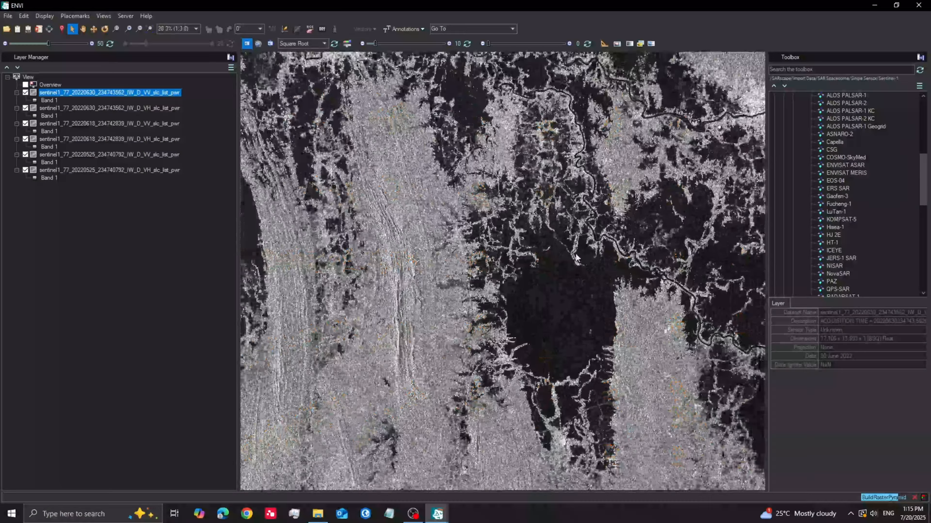
scroll(583, 266, down, 4)
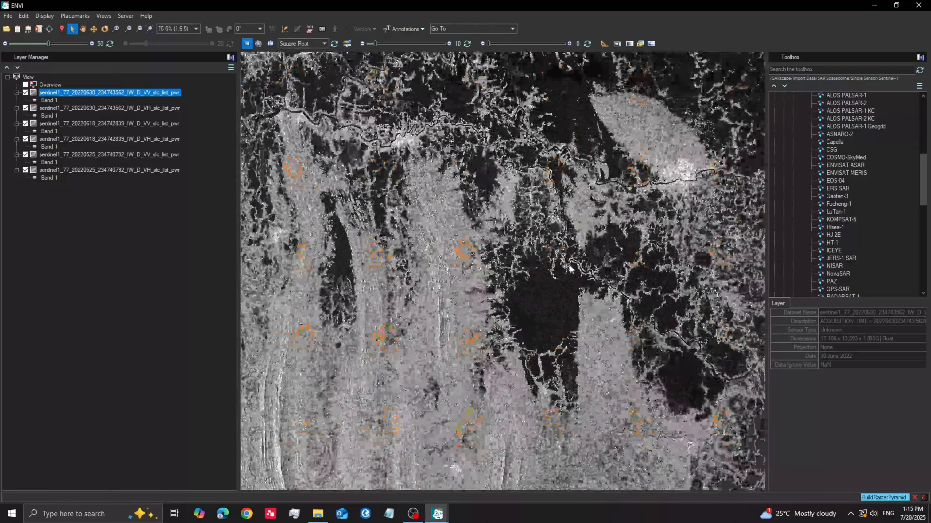
scroll(583, 253, down, 1)
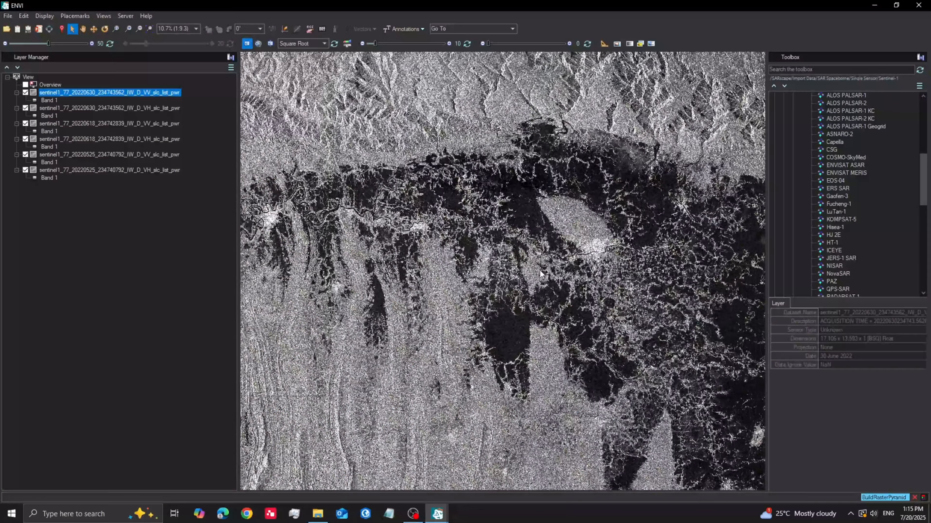
scroll(584, 261, down, 2)
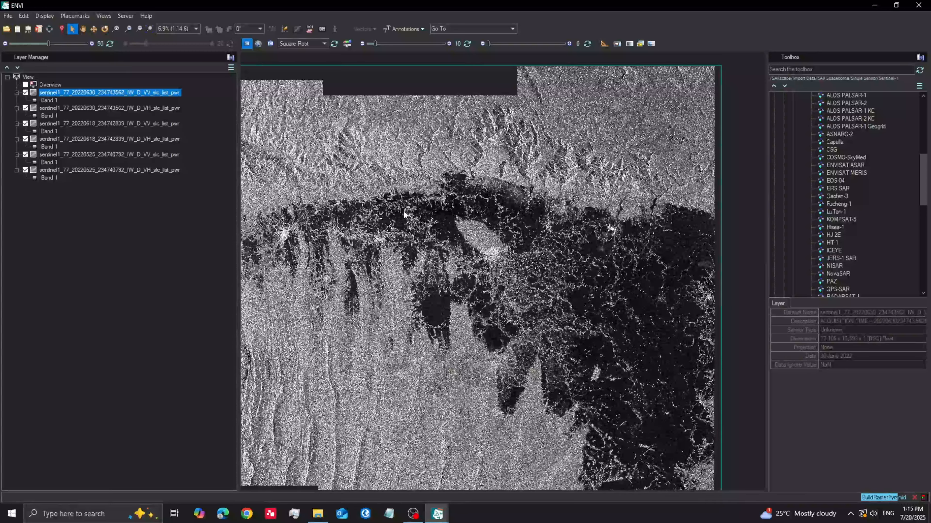
click(26, 93)
click(25, 109)
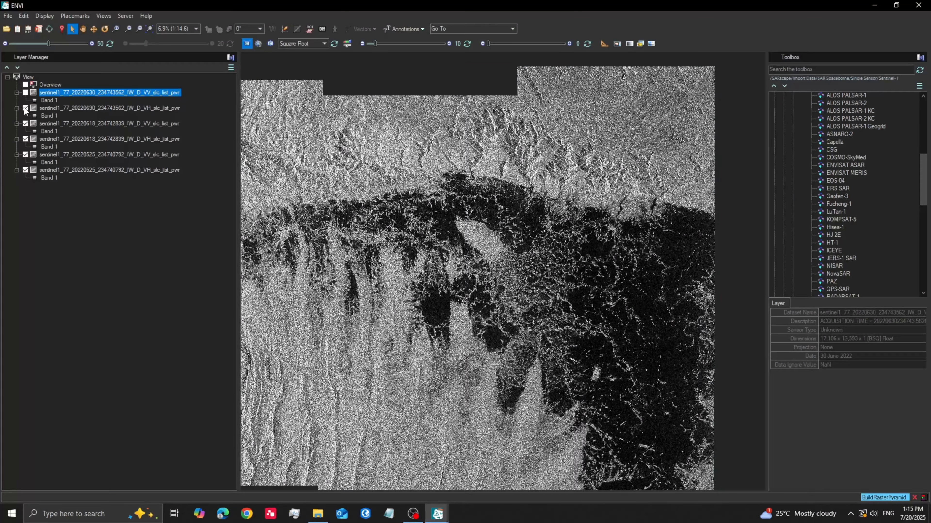
click(25, 124)
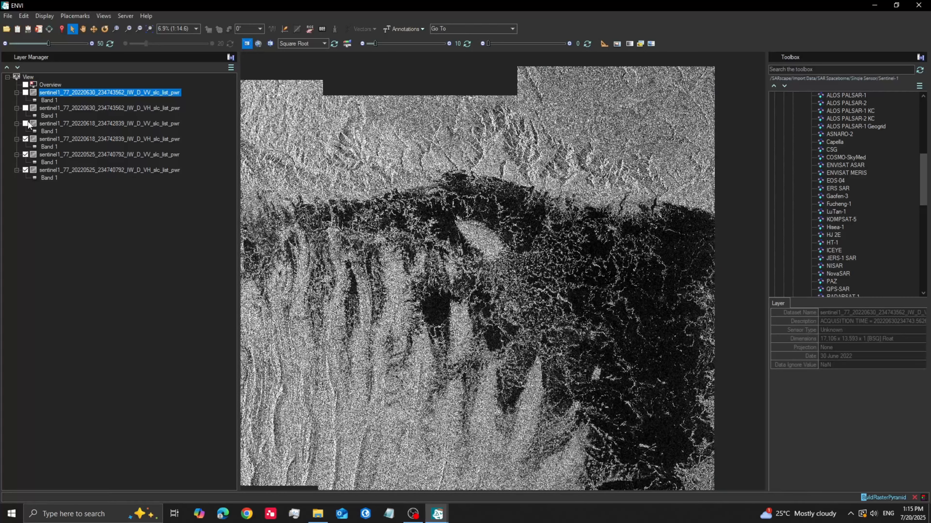
Compare the 20220618 VH layer with the 20220525 VV layer beneath by repeatedly hiding and showing it over the river area
click(25, 139)
click(26, 139)
click(26, 139)
scroll(630, 376, up, 6)
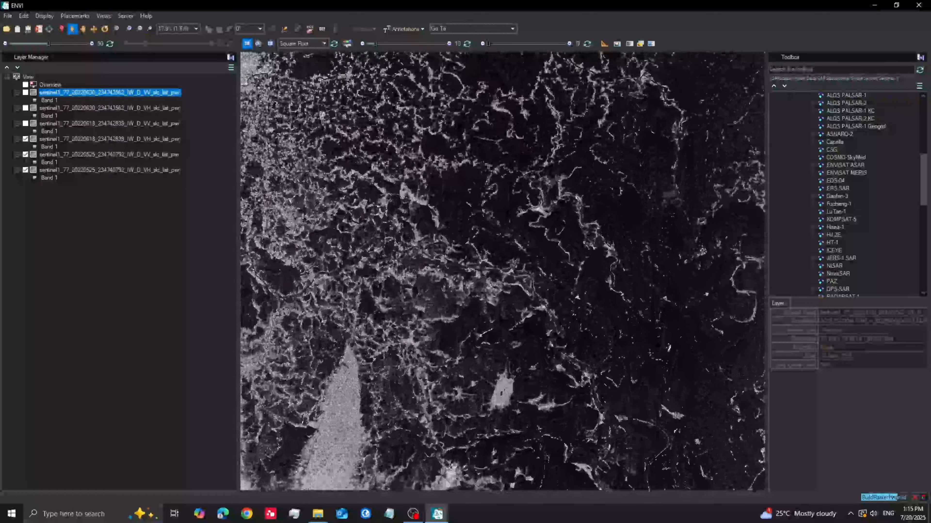
scroll(629, 376, up, 1)
drag(497, 301, 631, 307)
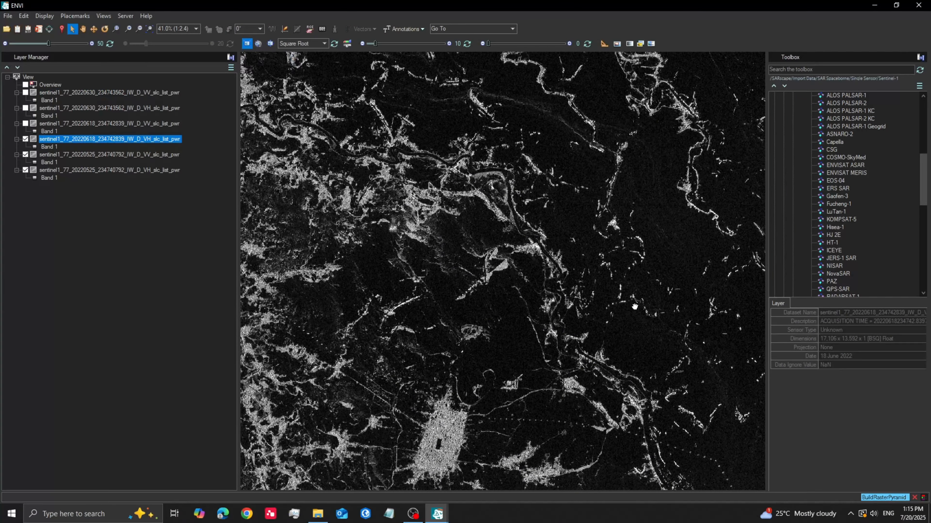
click(26, 139)
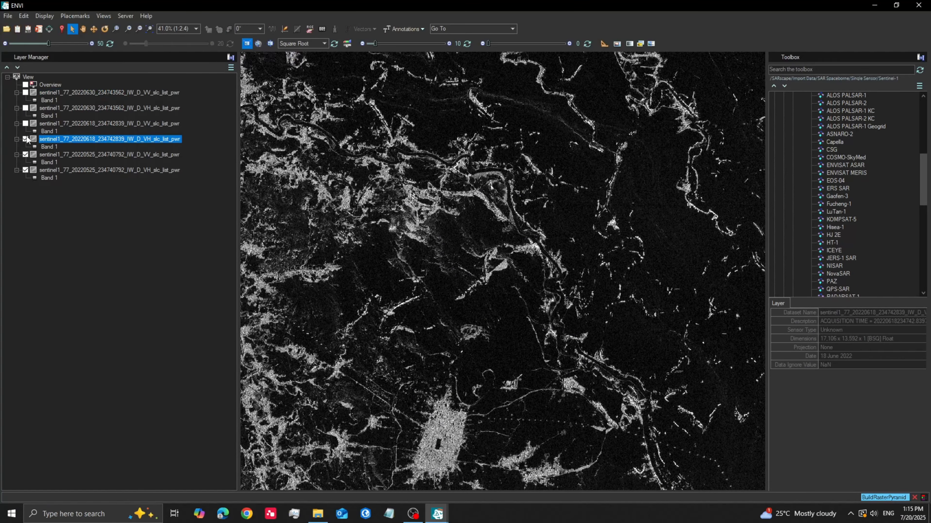
click(26, 139)
click(26, 139)
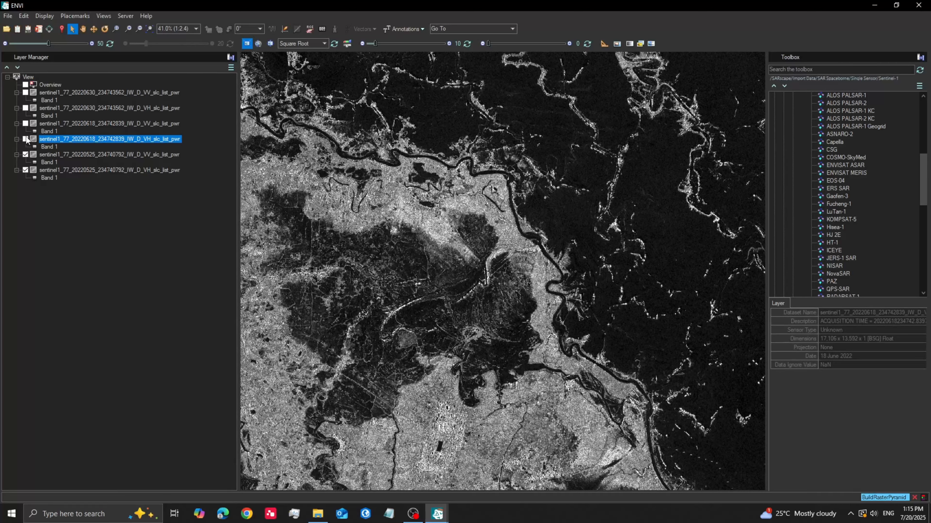
click(26, 139)
click(25, 139)
click(26, 139)
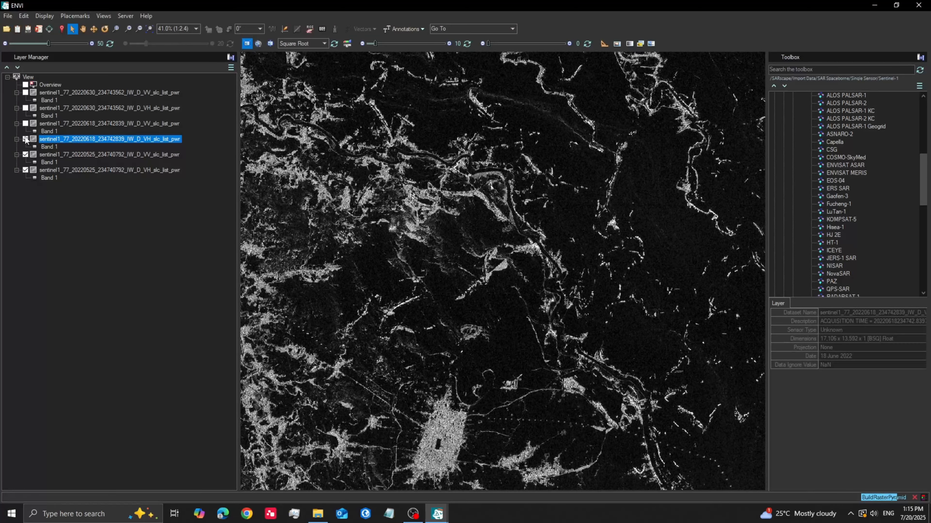
click(26, 139)
click(25, 138)
click(26, 139)
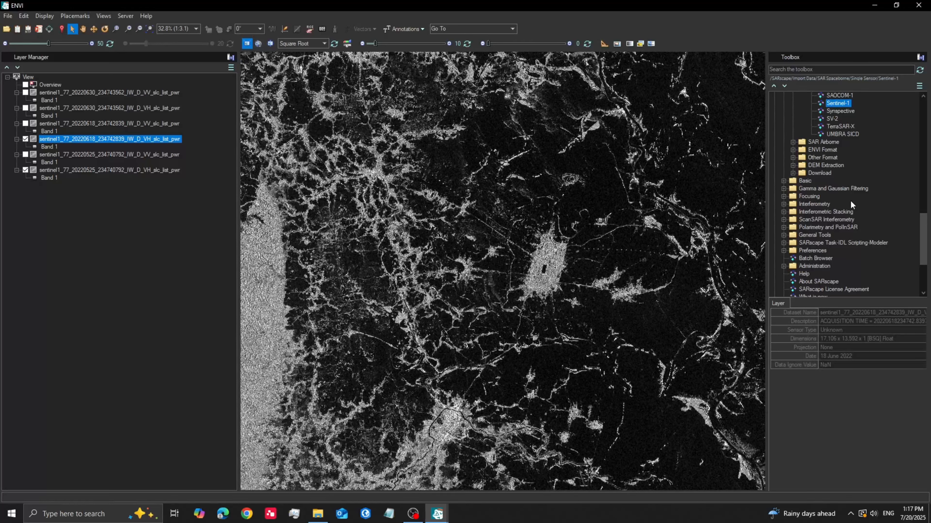
Collapse the SARscape tool groups, expand SARscape Analytics Toolbox and select the SAR Flood Mapping tool
scroll(850, 198, up, 10)
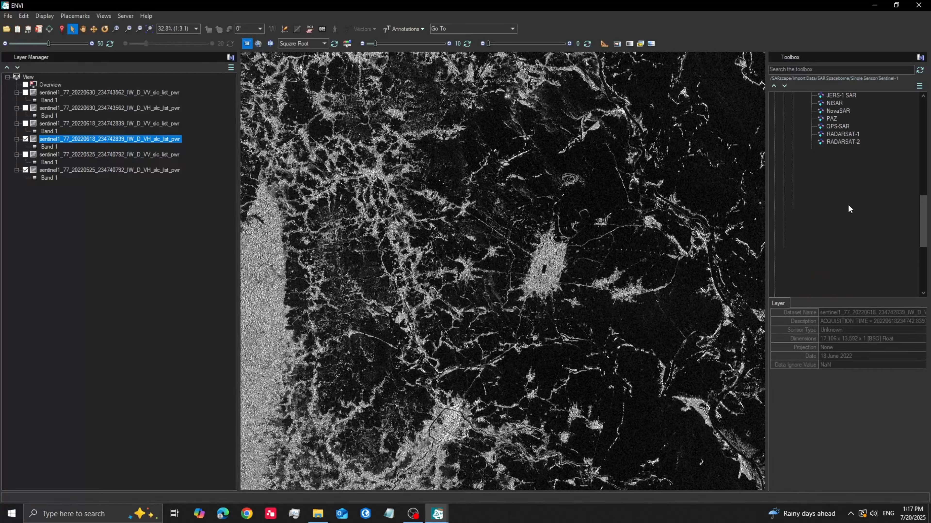
double_click(811, 227)
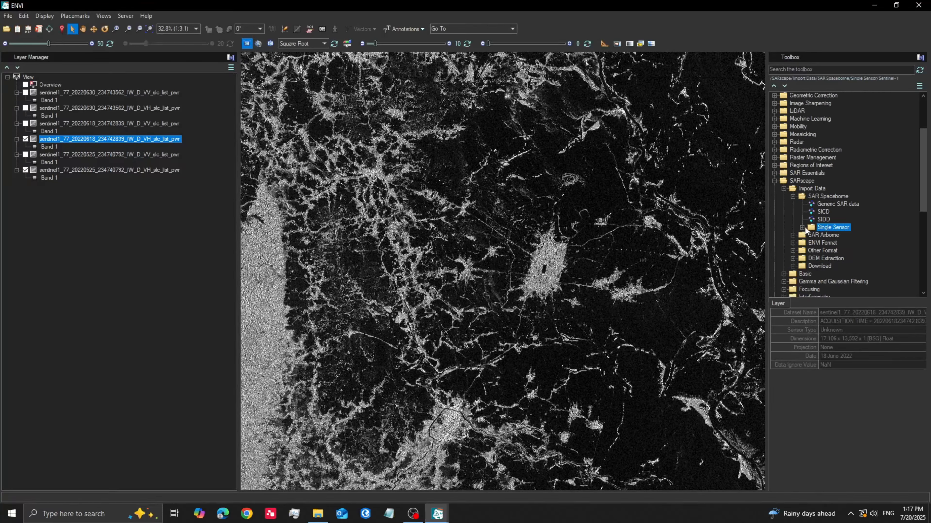
click(793, 197)
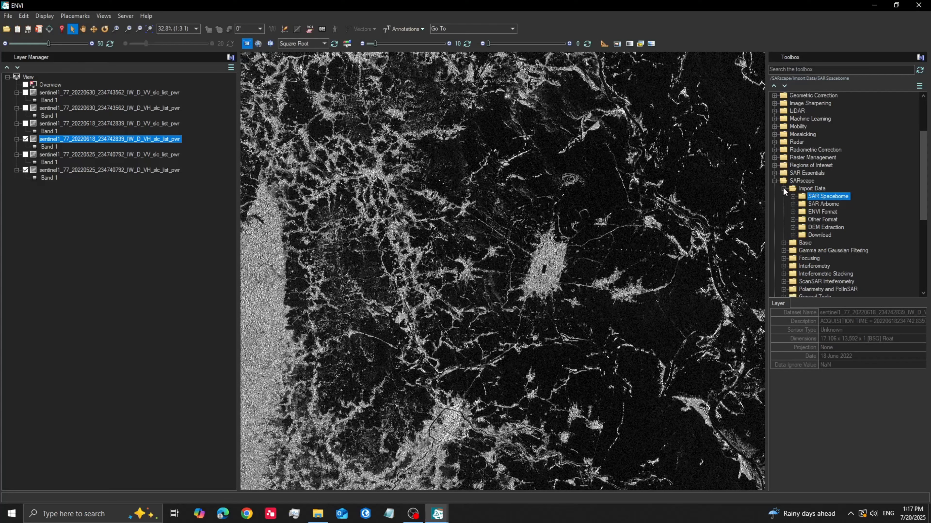
click(783, 189)
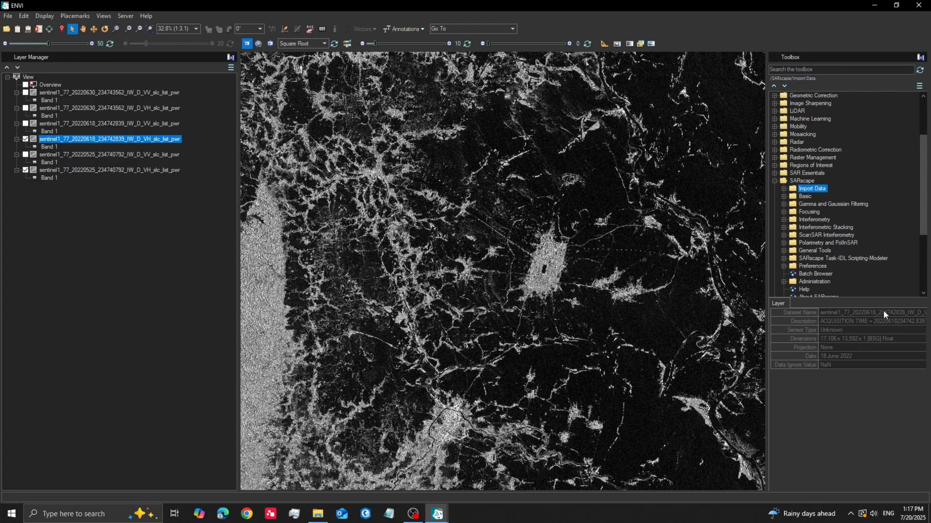
scroll(846, 206, down, 5)
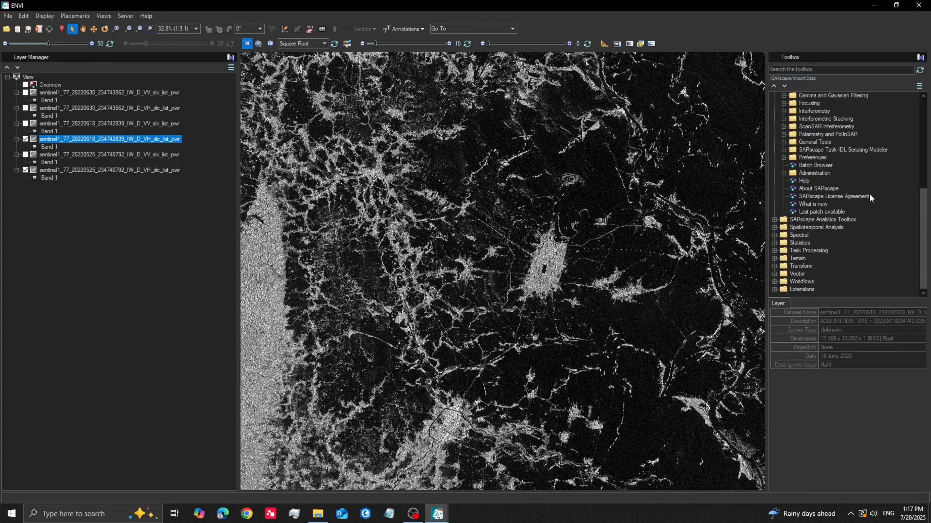
scroll(792, 169, up, 4)
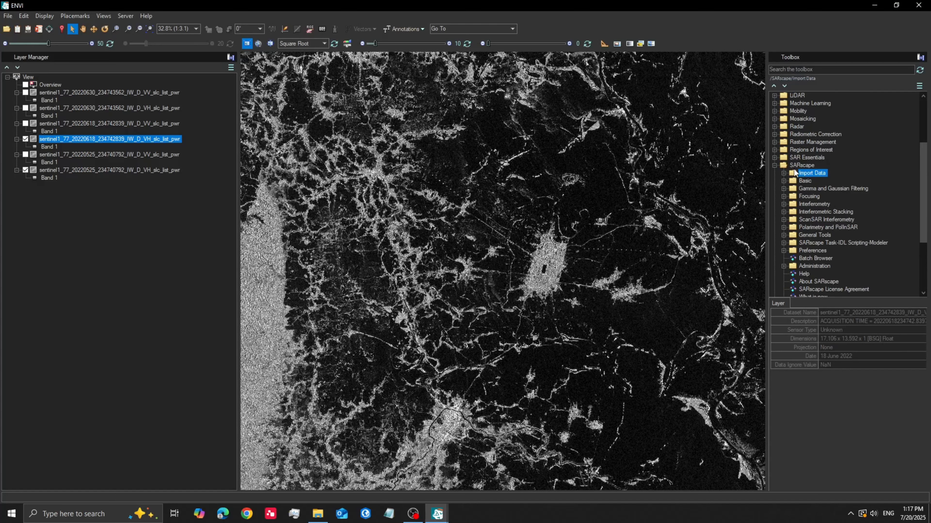
click(775, 166)
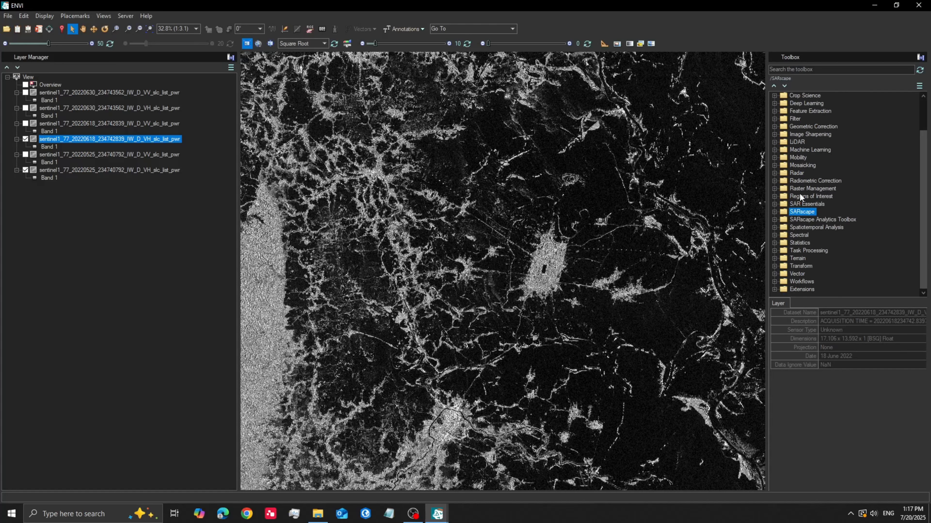
click(774, 219)
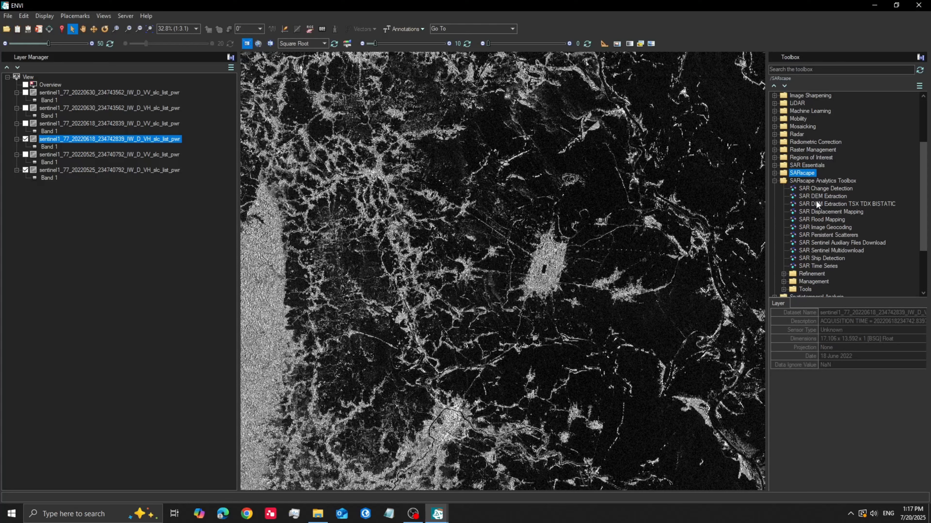
click(815, 219)
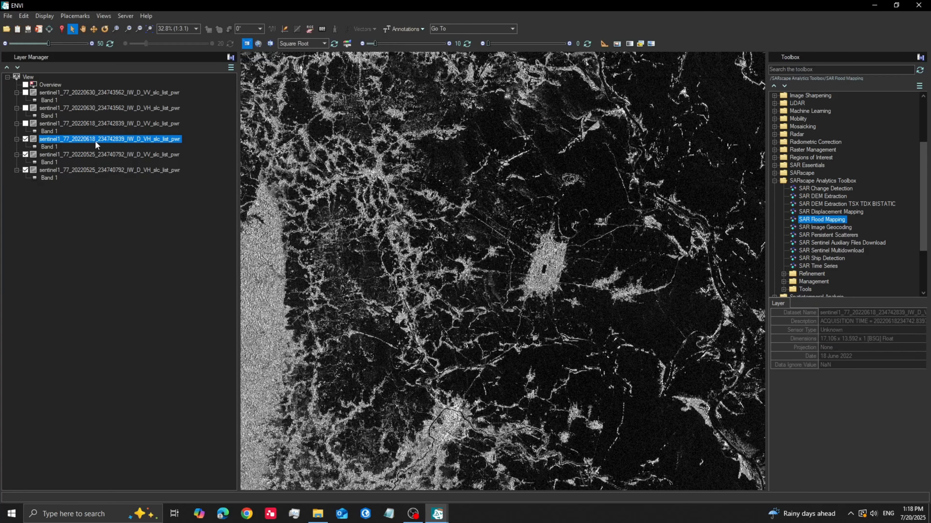
Check the flooded areas again by switching the 20220618 VH layer off and on against the 20220525 imagery
click(26, 140)
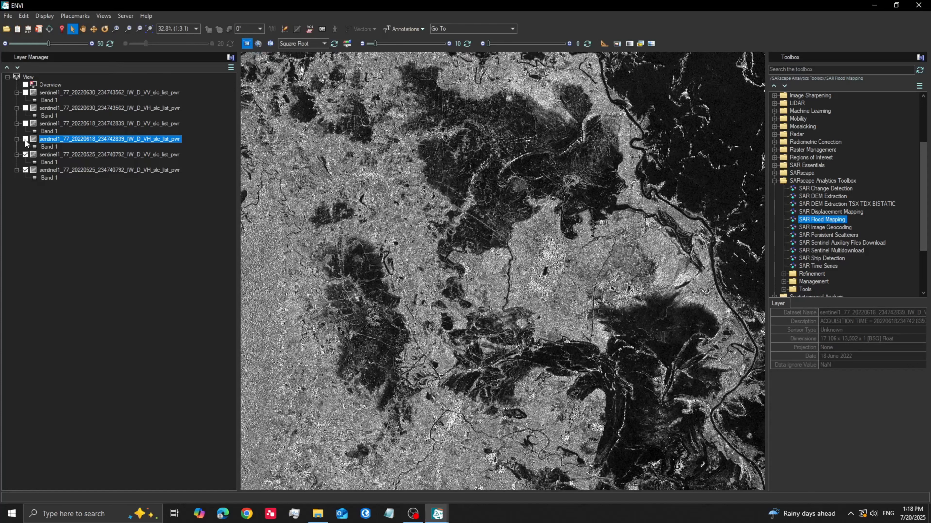
click(25, 140)
click(25, 140)
click(26, 140)
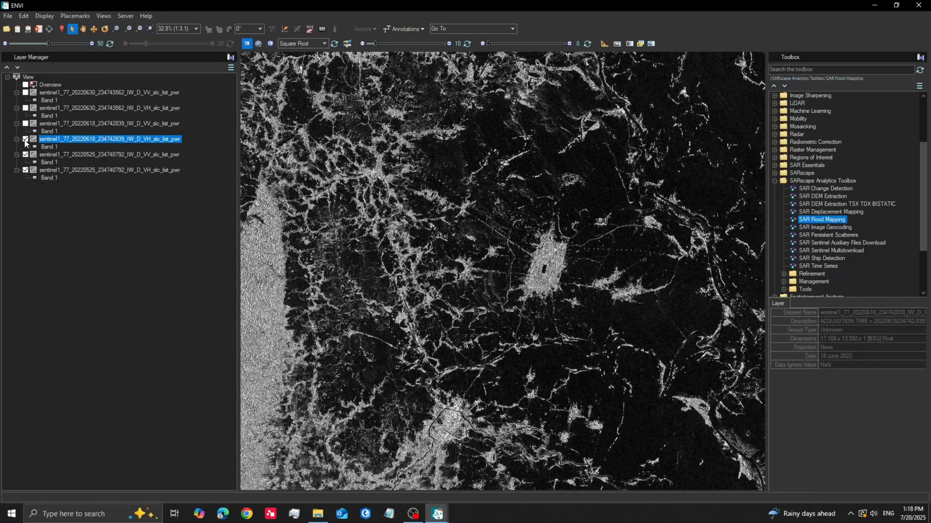
click(25, 141)
click(25, 140)
click(25, 140)
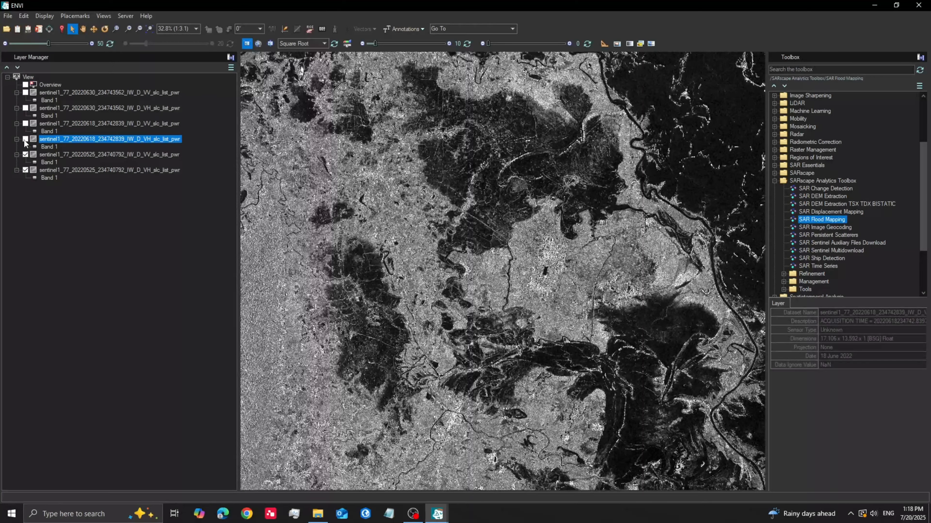
click(25, 140)
click(25, 141)
click(25, 140)
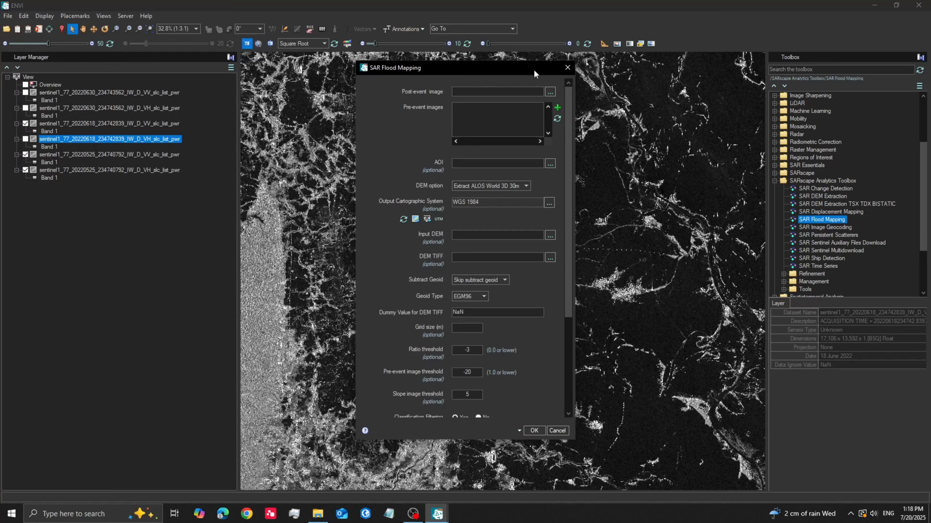
Set the post-event image to sentinel1_77_20220618_234742839_IW_D_VV_slc_list_pwr.sml from the SAR_data Output folder
click(550, 92)
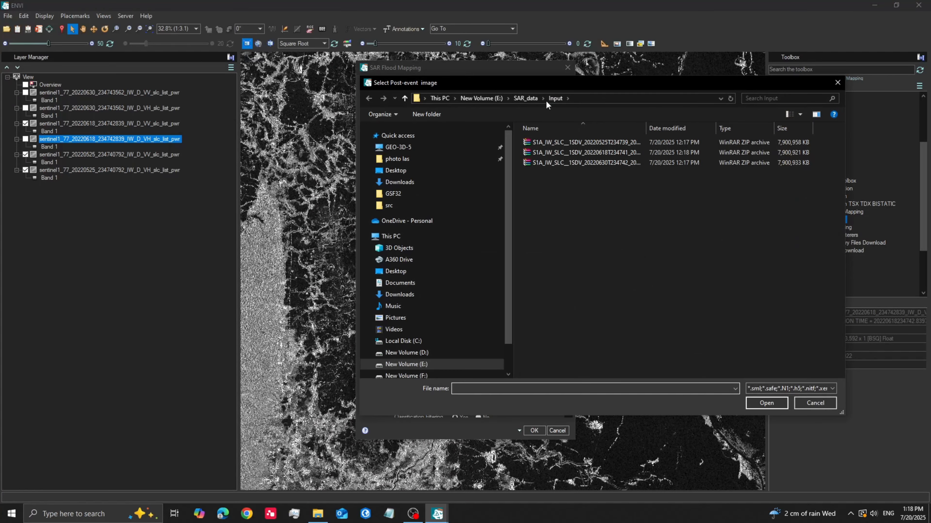
click(406, 101)
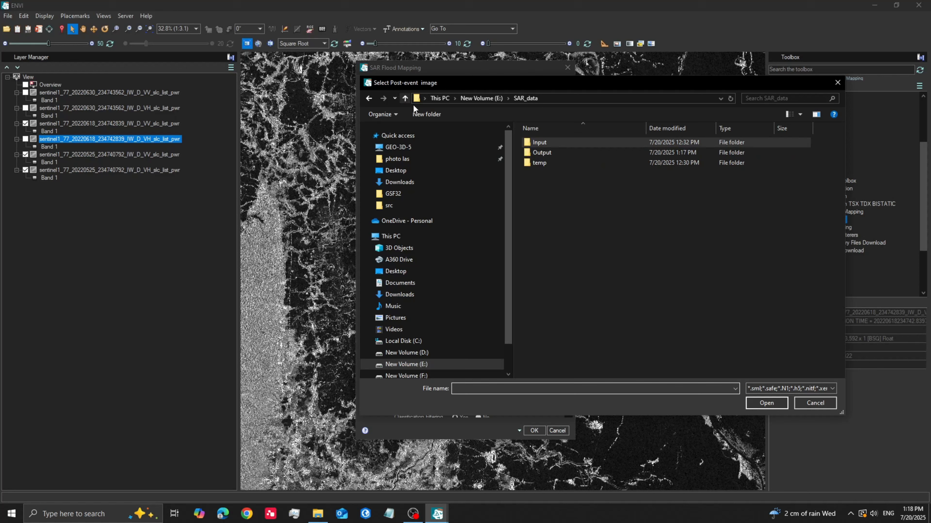
double_click(549, 153)
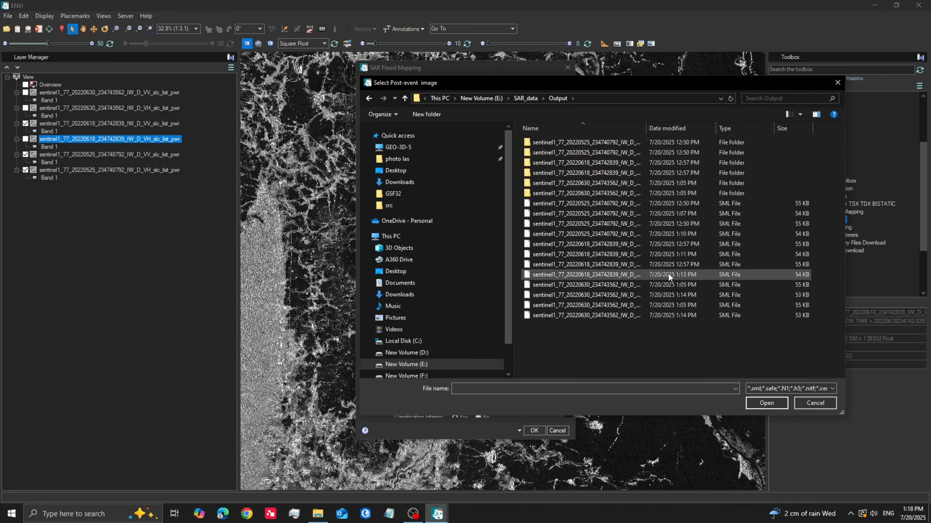
drag(646, 128, 758, 128)
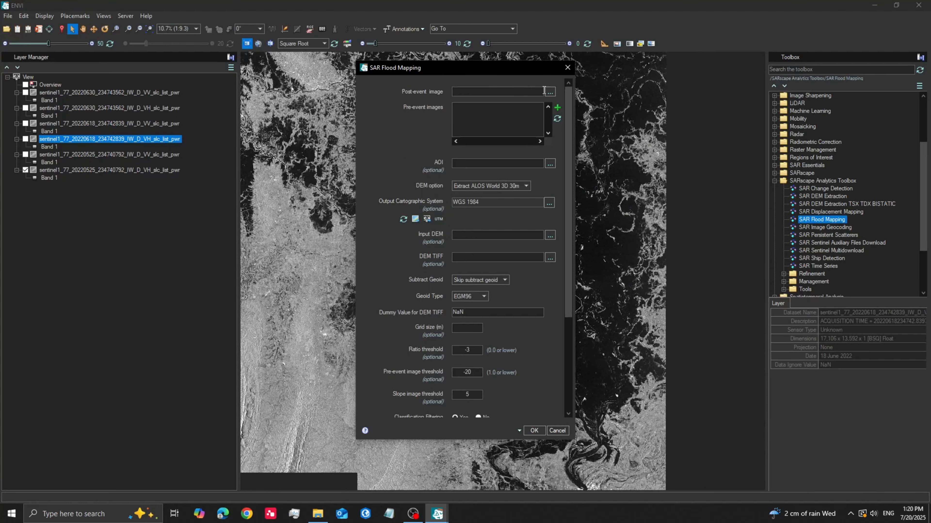
click(550, 91)
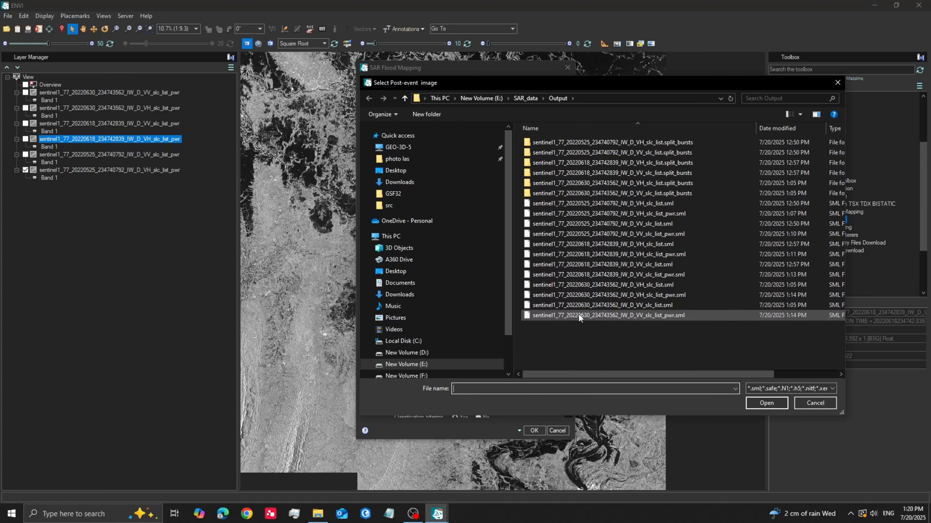
click(590, 278)
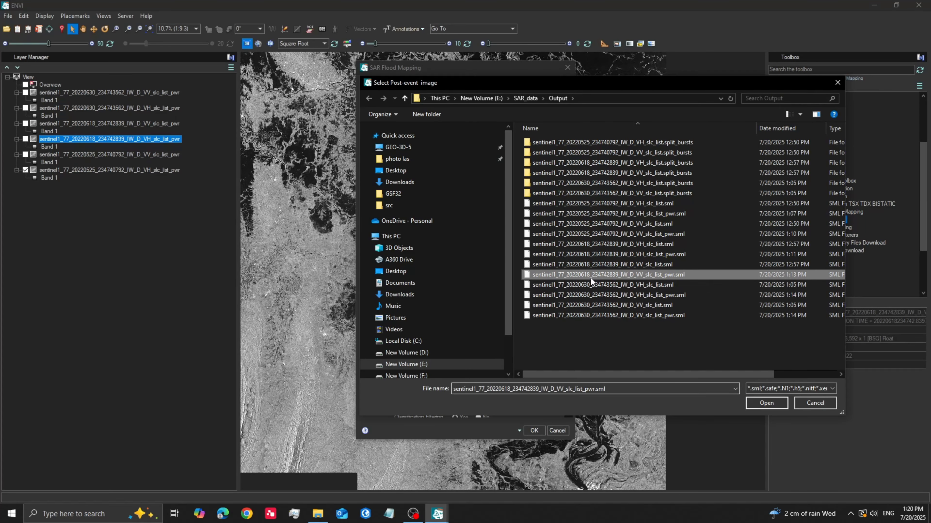
click(765, 403)
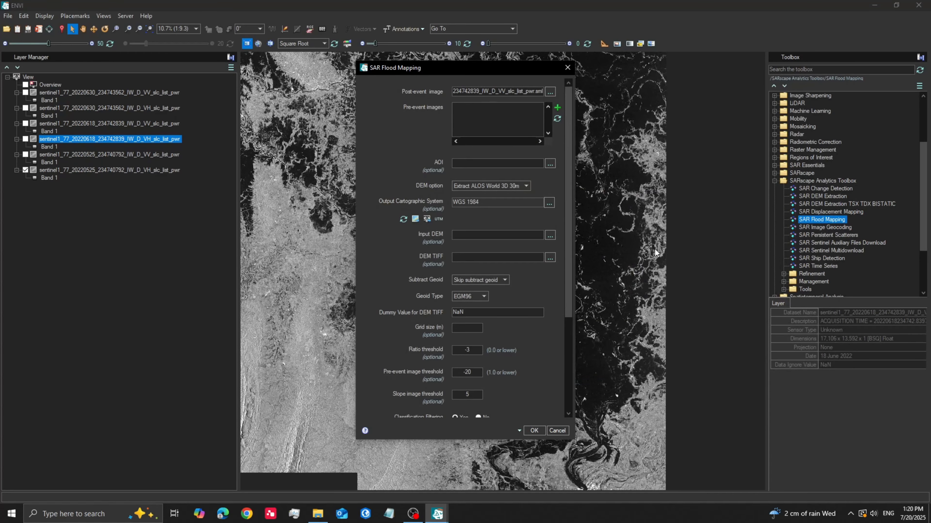
Add sentinel1_77_20220525_234740792_IW_D_VV_slc_list_pwr.sml from the Output folder as the pre-event image and run the SAR flood mapping
click(558, 109)
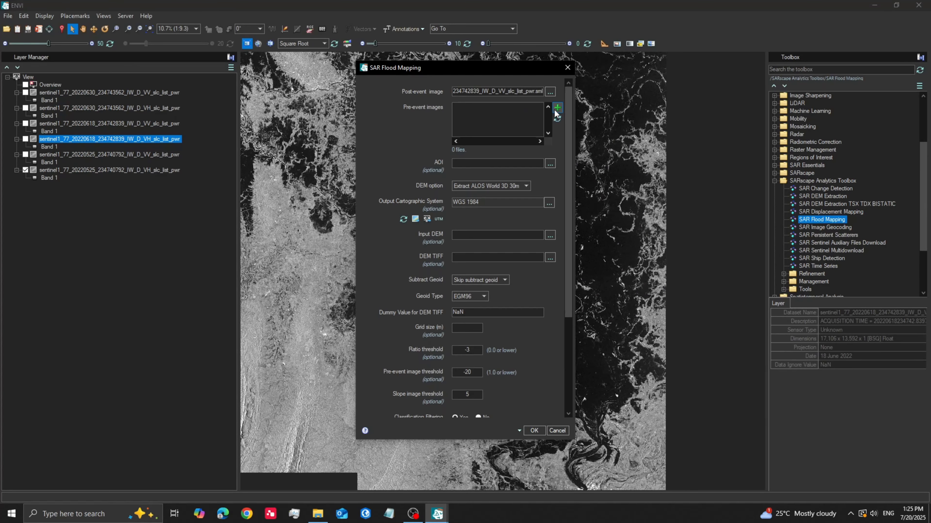
click(557, 109)
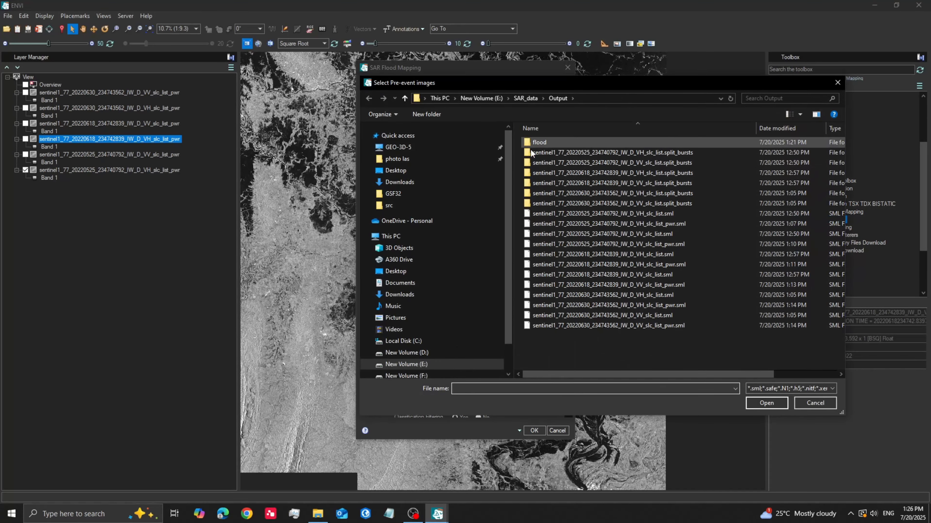
drag(596, 87, 678, 174)
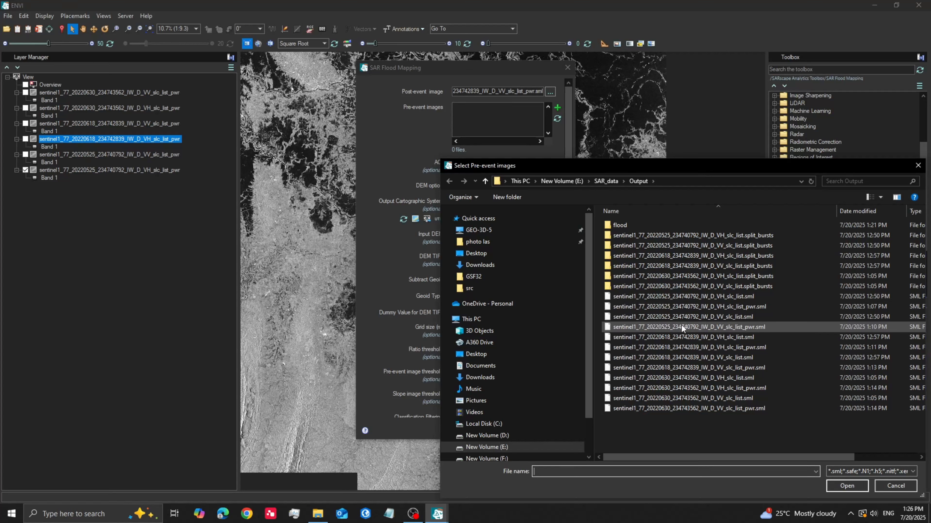
click(703, 327)
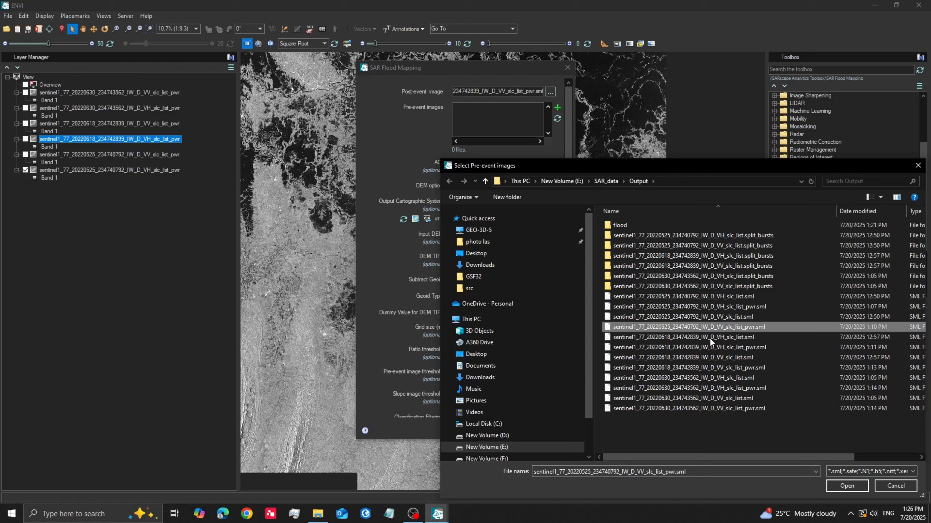
click(861, 486)
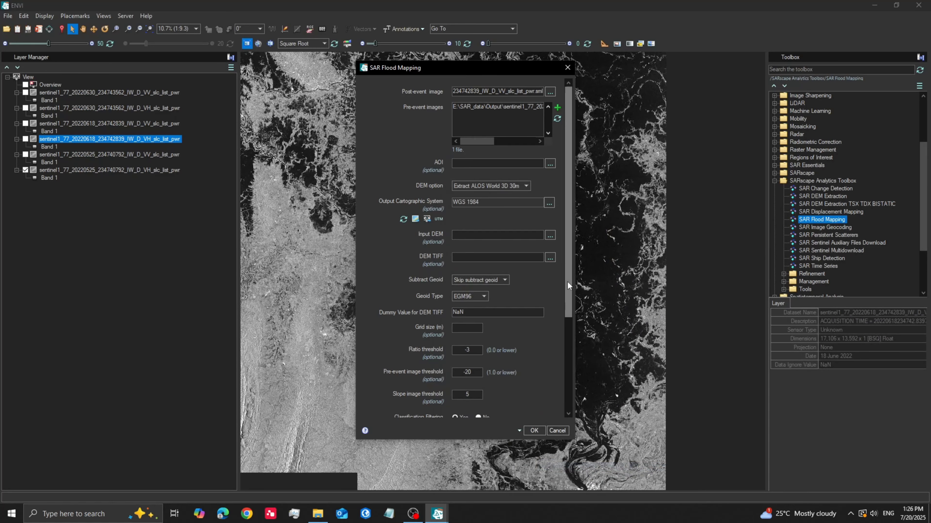
drag(567, 281, 565, 351)
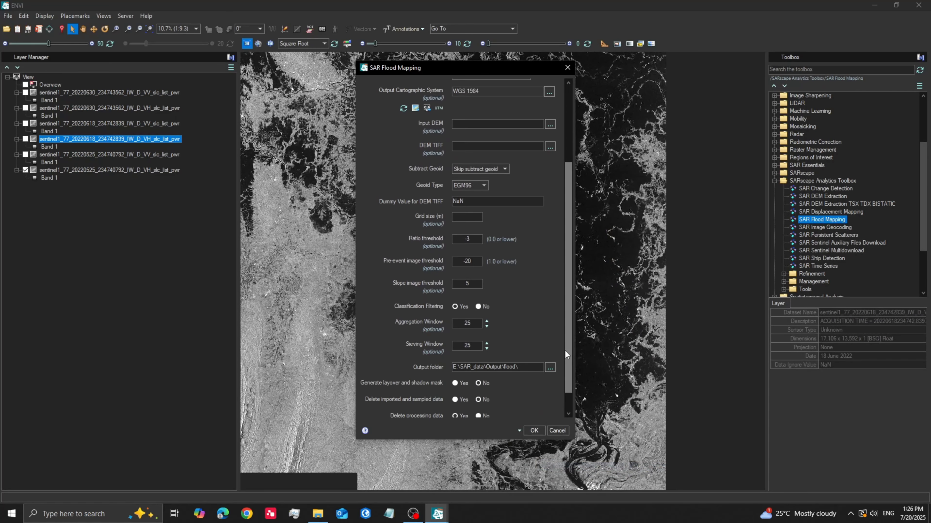
click(534, 430)
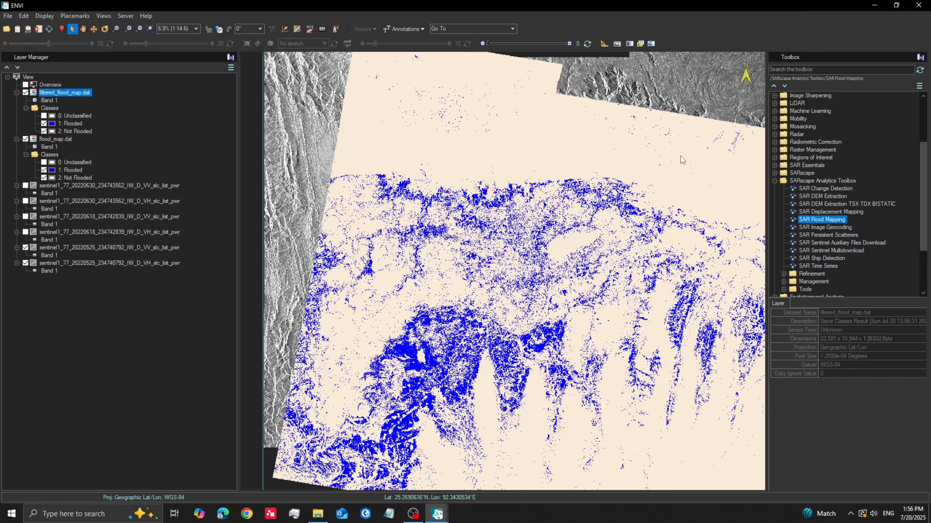
Hide the filtered_flood_map.dat and flood_map.dat layers to expose the 20220525 imagery beneath
scroll(583, 244, down, 3)
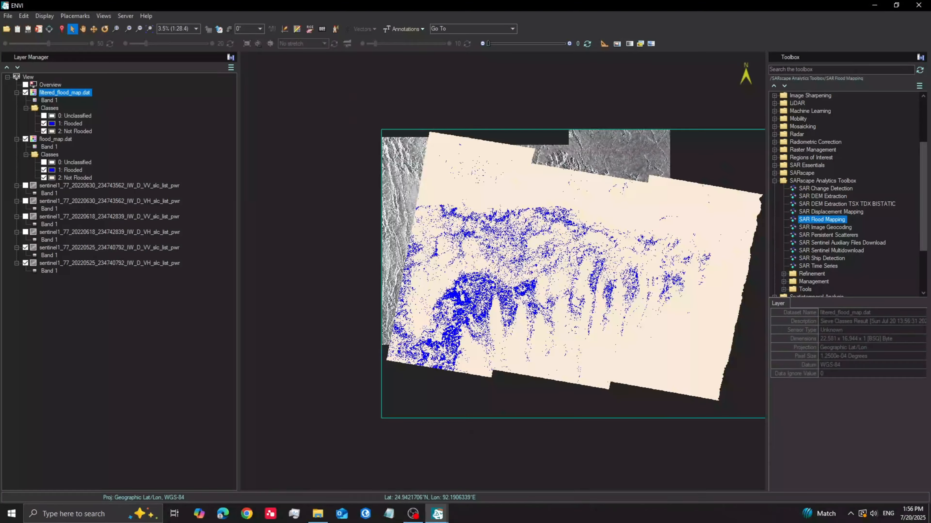
scroll(583, 243, up, 2)
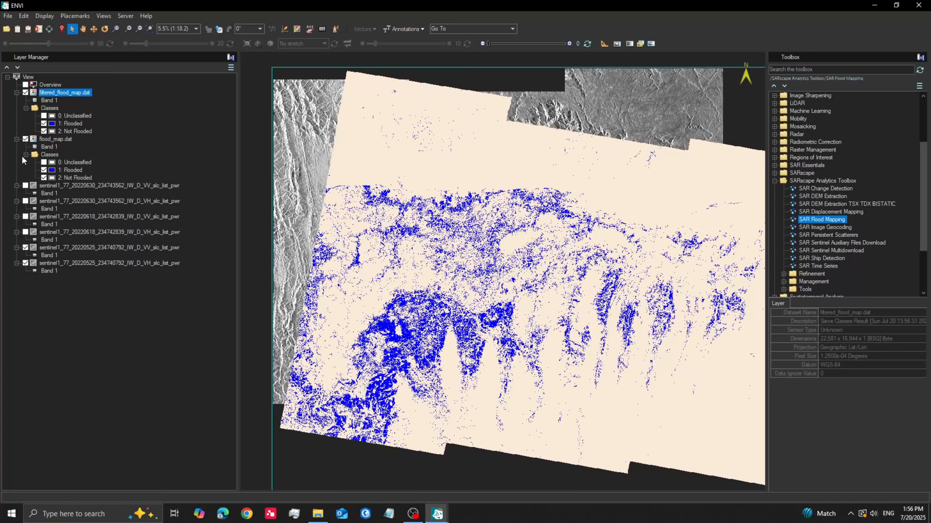
click(26, 92)
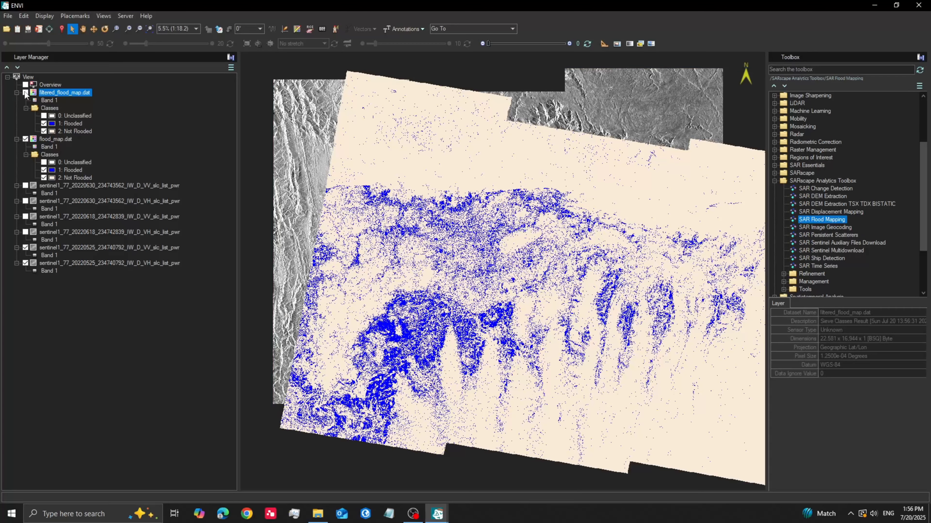
click(25, 139)
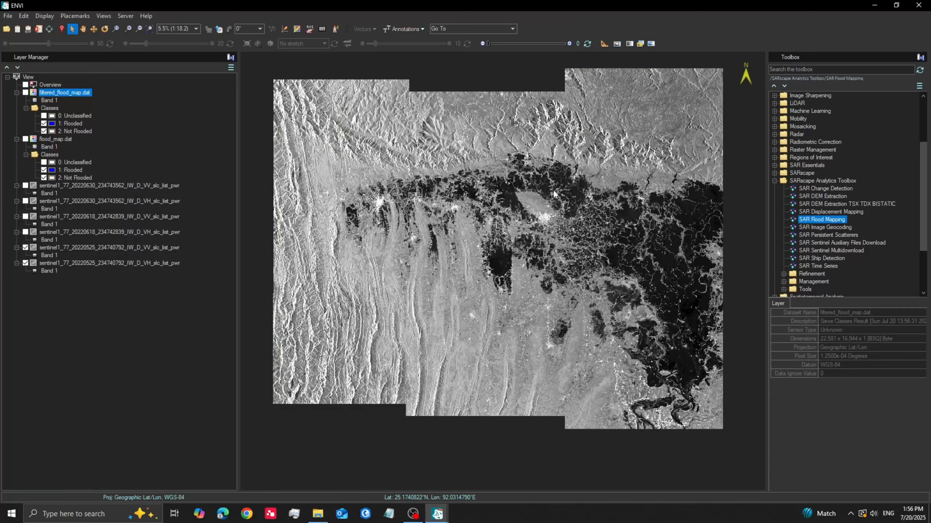
Compare the filtered flood map with the 20220525 imagery by showing and hiding filtered_flood_map.dat over the dark water areas
scroll(636, 279, up, 4)
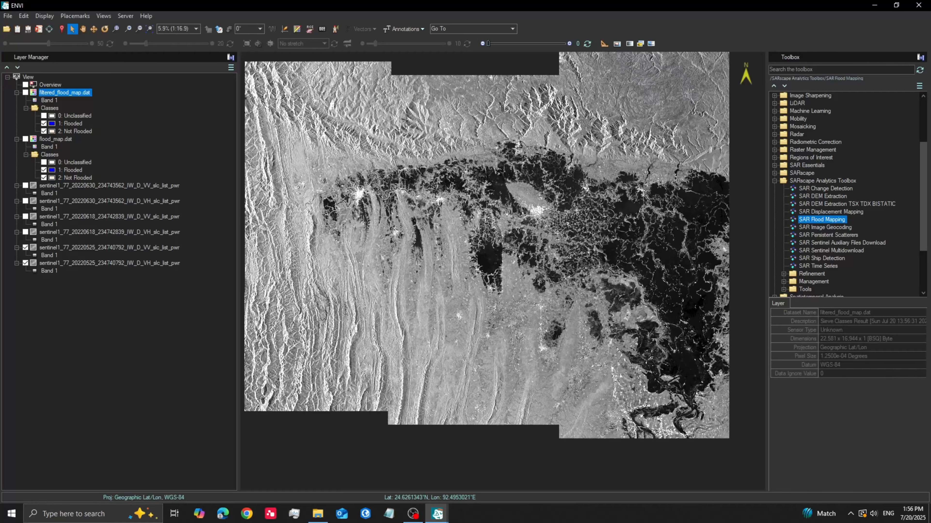
scroll(633, 253, up, 2)
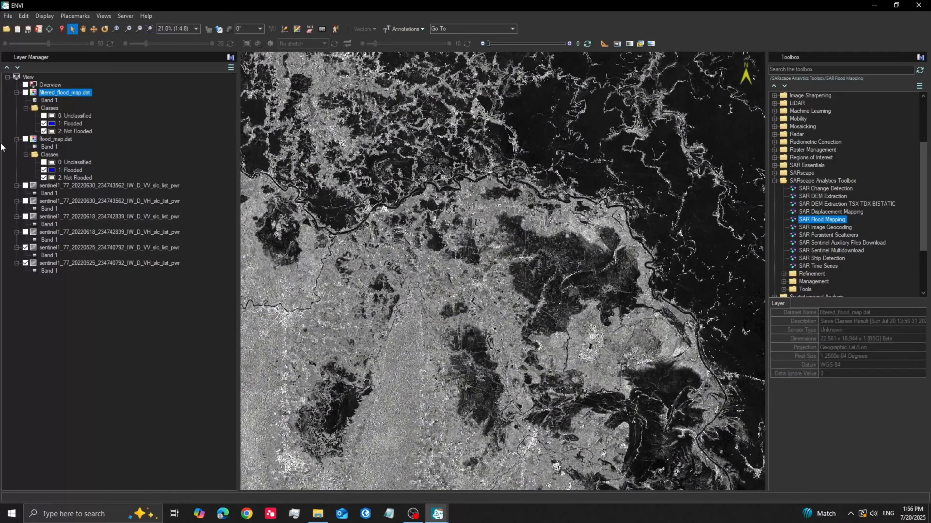
click(25, 93)
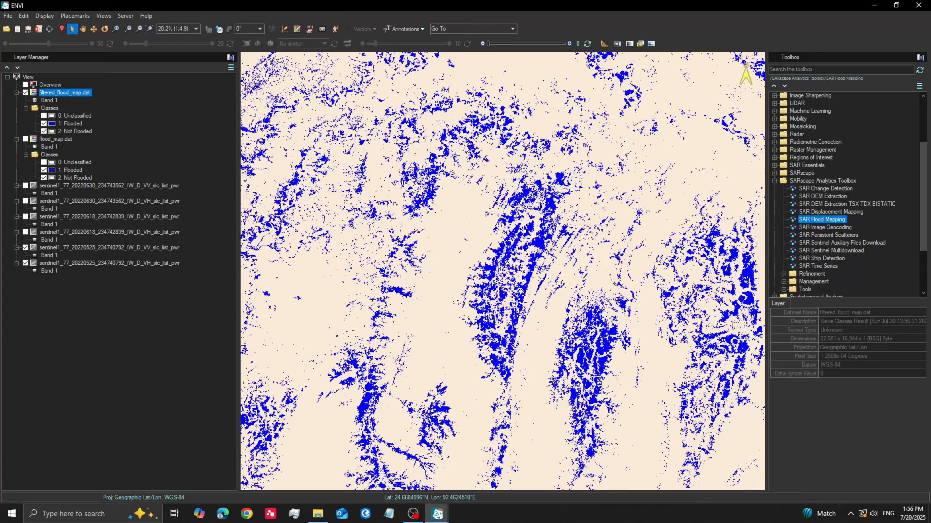
scroll(621, 284, down, 3)
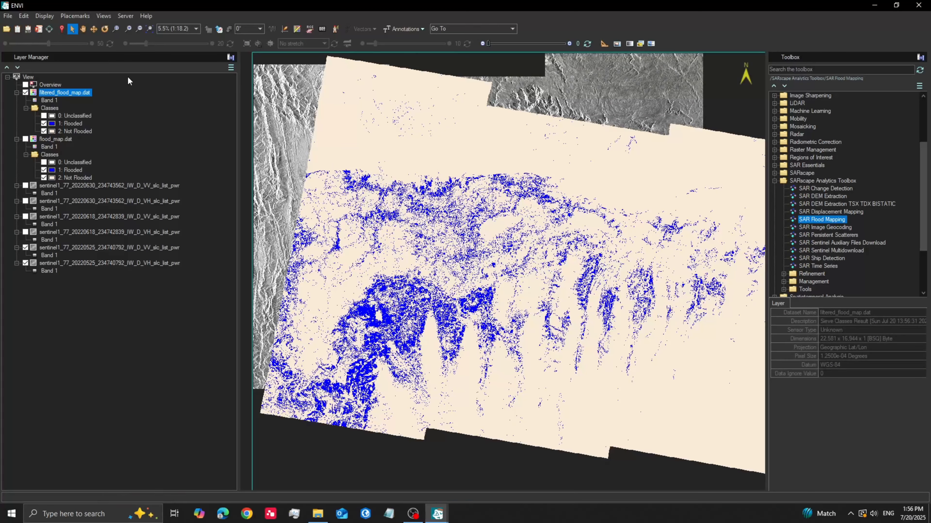
click(25, 93)
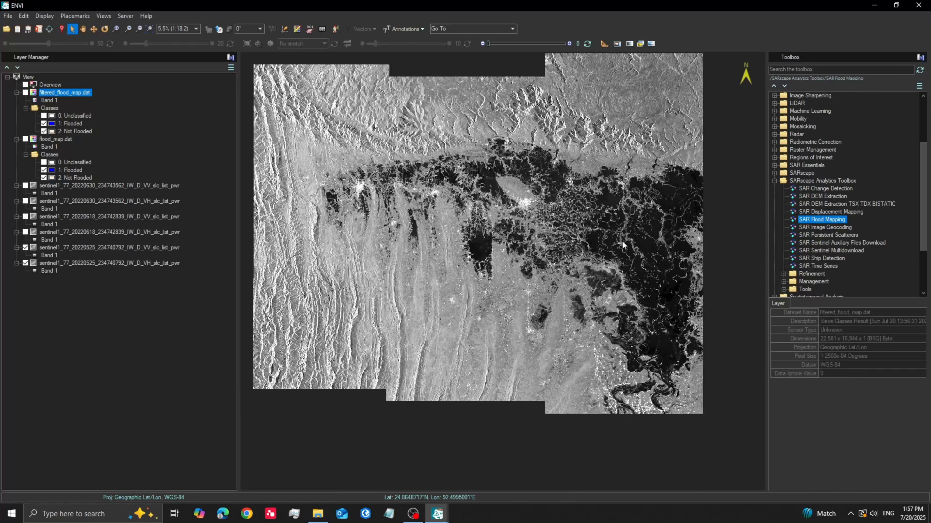
click(25, 93)
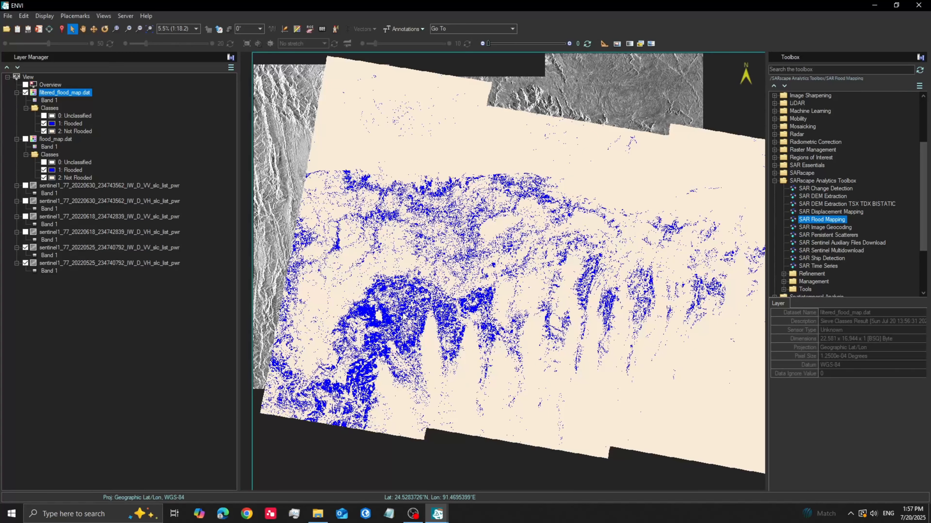
Switch to ArcGIS Pro and create a new map project named flood in the default projects folder
right_click(52, 93)
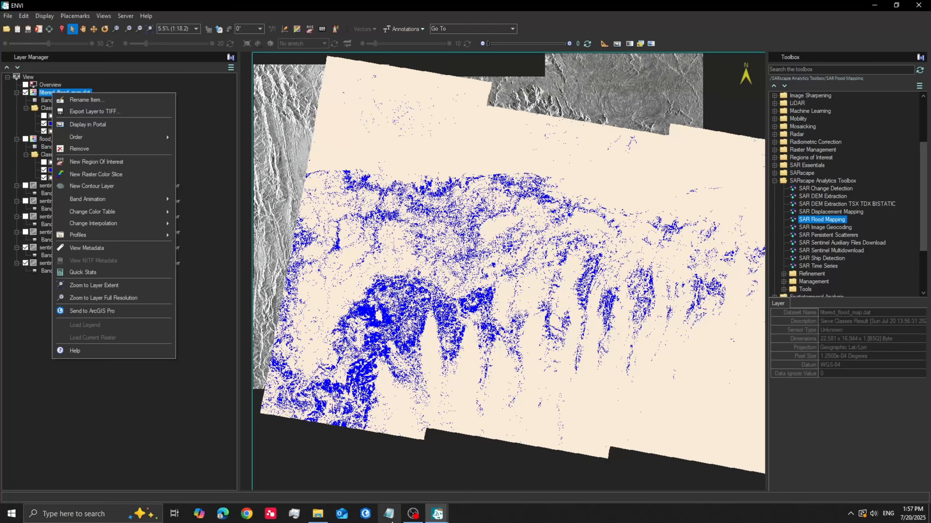
click(363, 514)
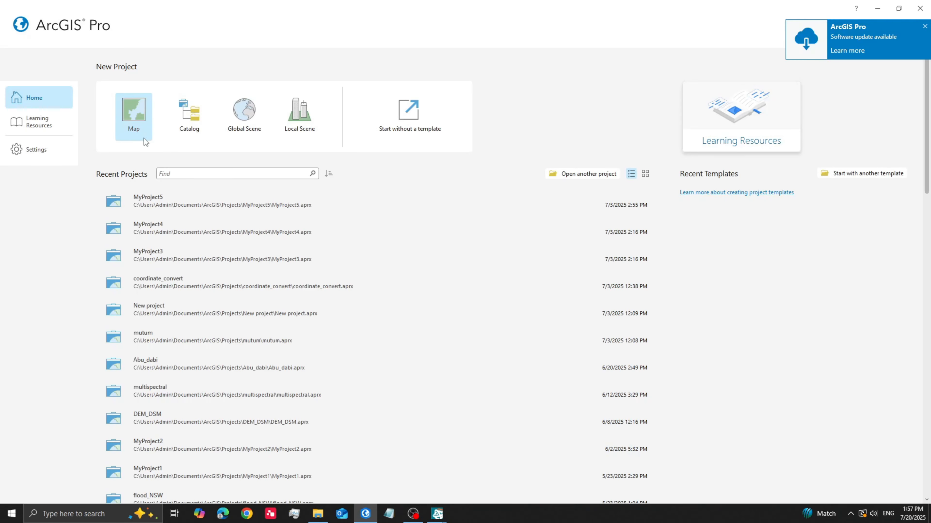
click(139, 137)
text(flood)
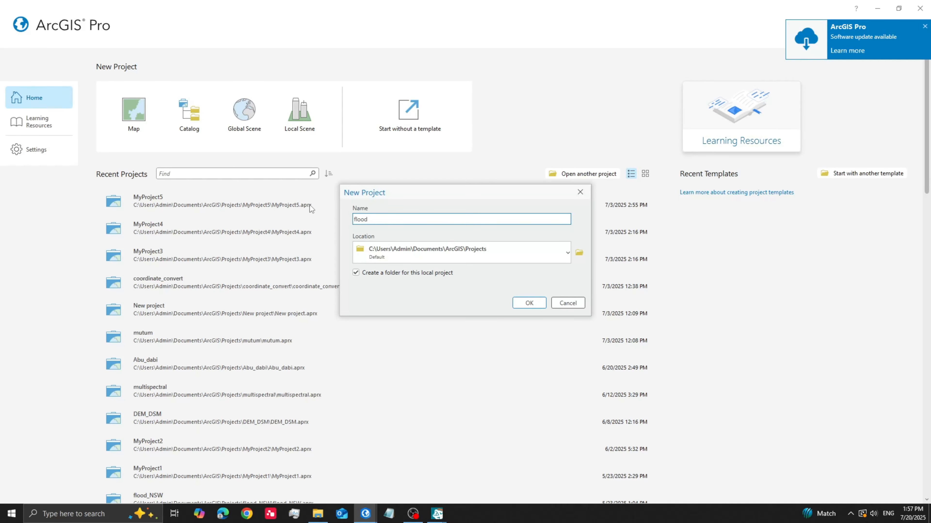
click(529, 303)
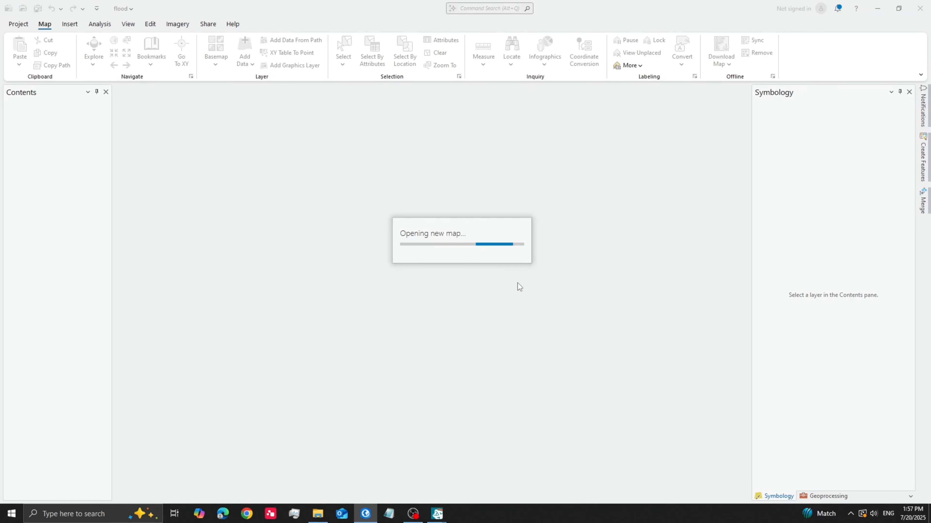
Switch back to ENVI and send the filtered_flood_map.dat layer to the open ArcGIS Pro project
mouse_move(437, 514)
click(489, 472)
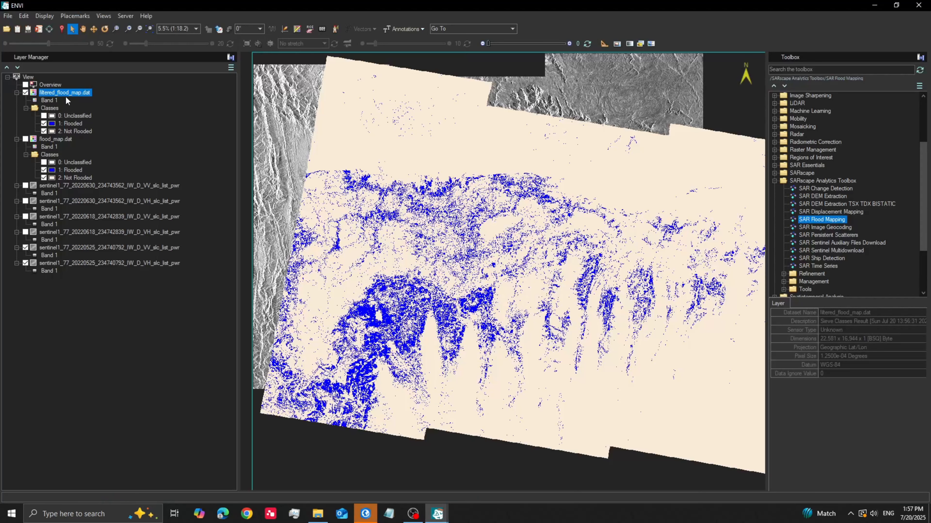
right_click(65, 93)
click(105, 310)
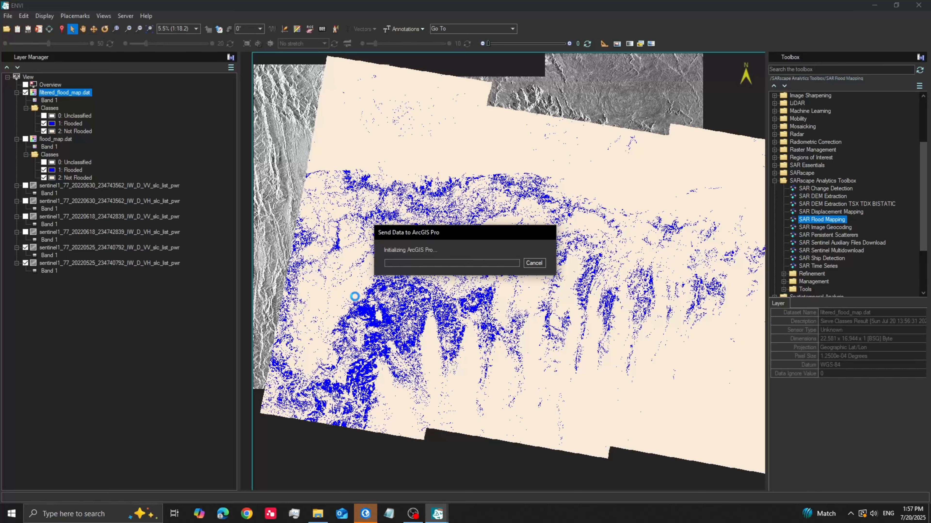
click(369, 515)
mouse_move(437, 514)
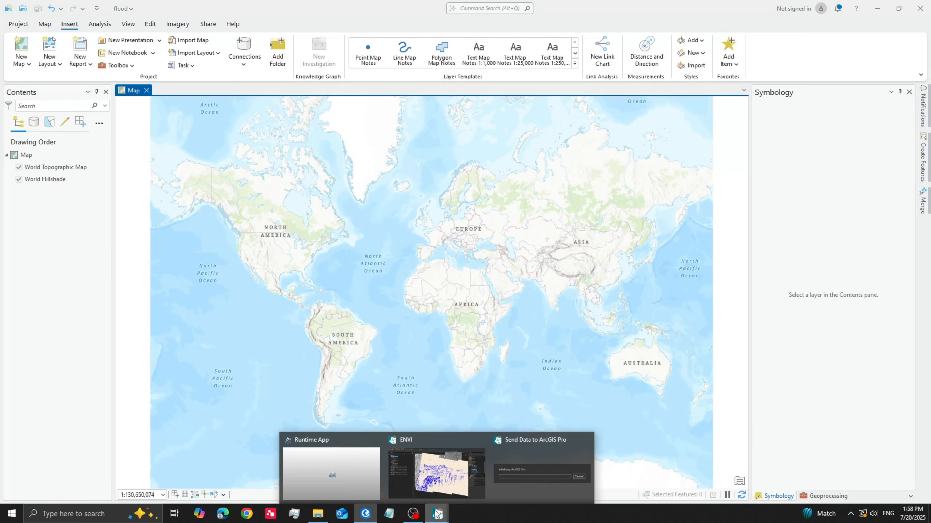
click(450, 471)
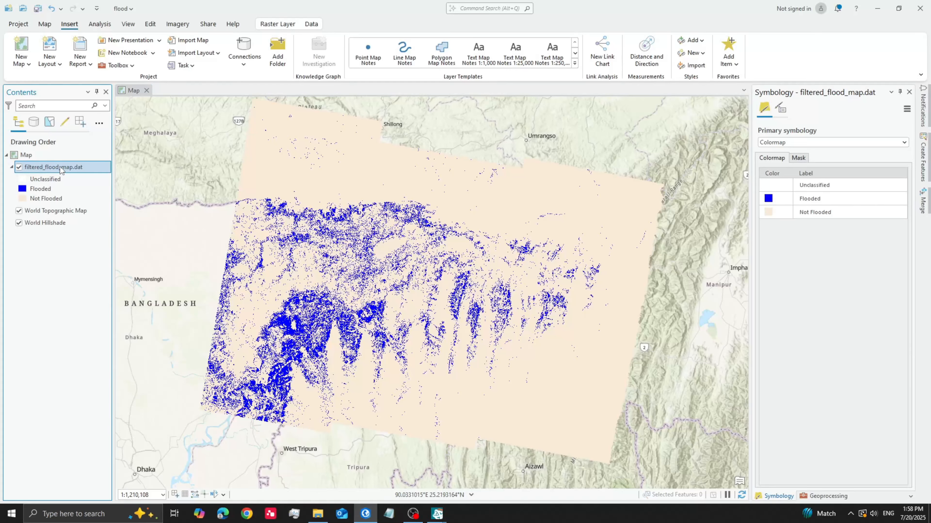
Change the primary symbology of the filtered_flood_map.dat layer in ArcGIS Pro from Colormap to Classify
right_click(57, 167)
click(824, 185)
click(871, 143)
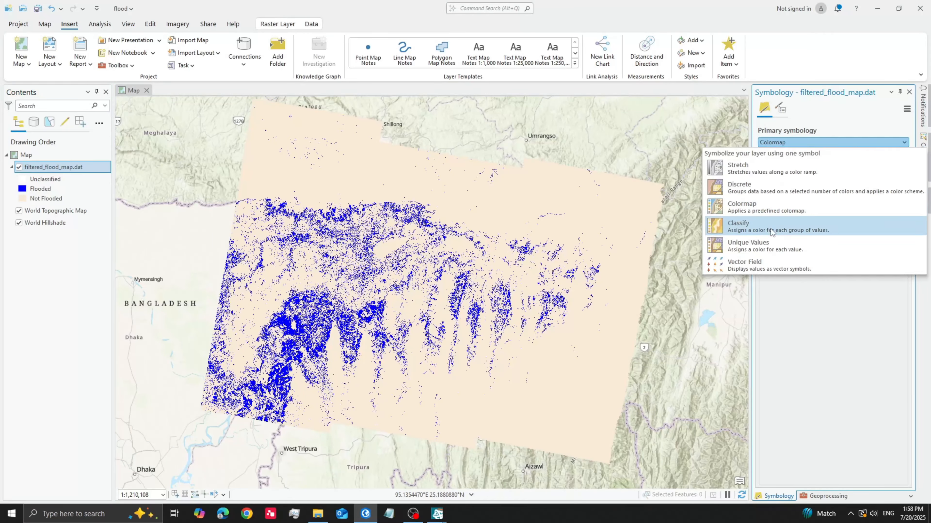
click(784, 223)
click(497, 273)
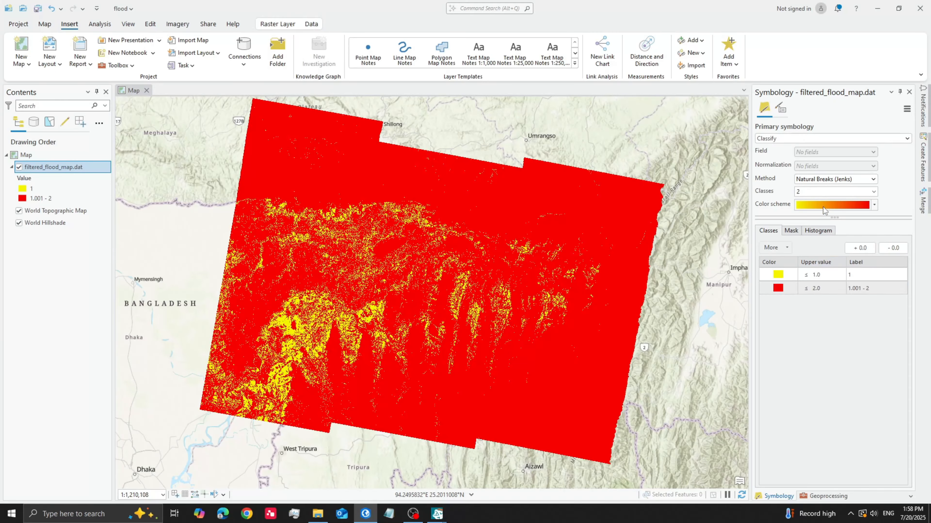
Set the 1.001 - 2 class to no color and the flooded class 1 to blue
click(778, 288)
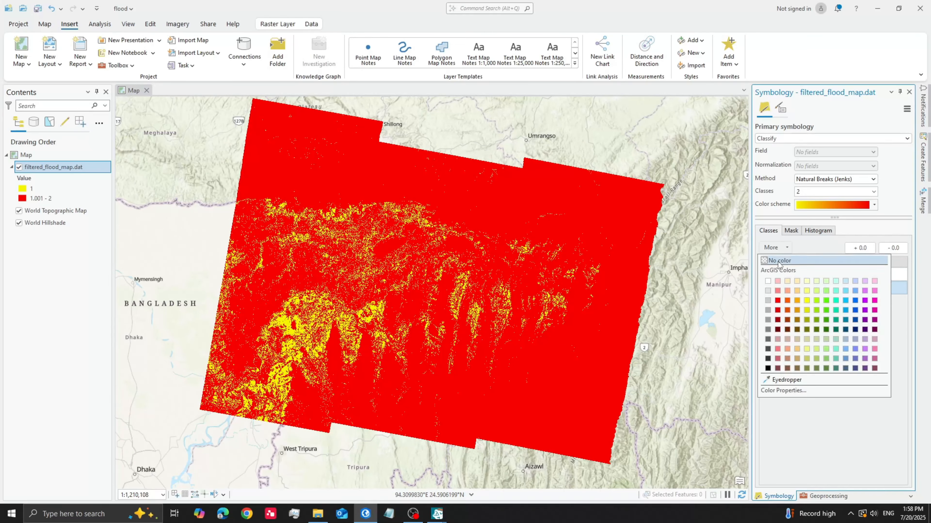
click(777, 262)
click(779, 277)
click(855, 301)
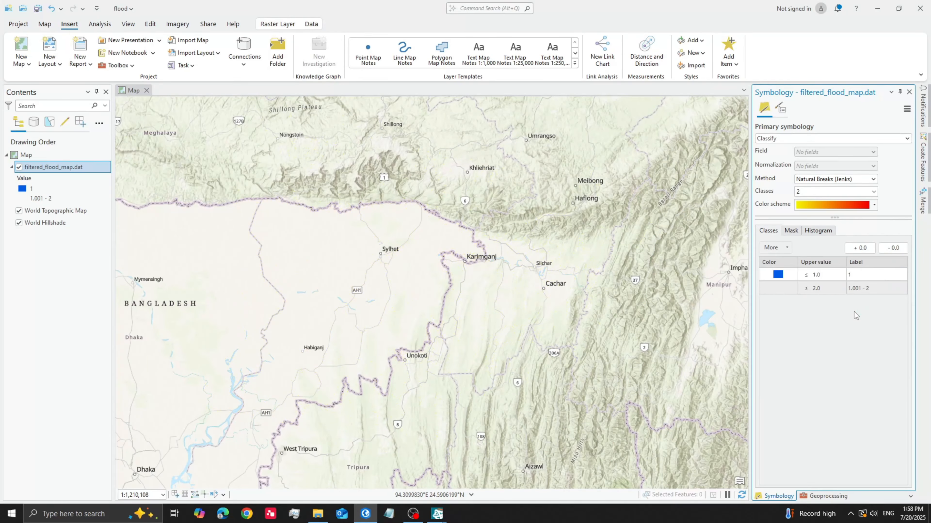
Replace the map's topographic basemap with the Imagery basemap beneath the flood layer
scroll(325, 346, up, 5)
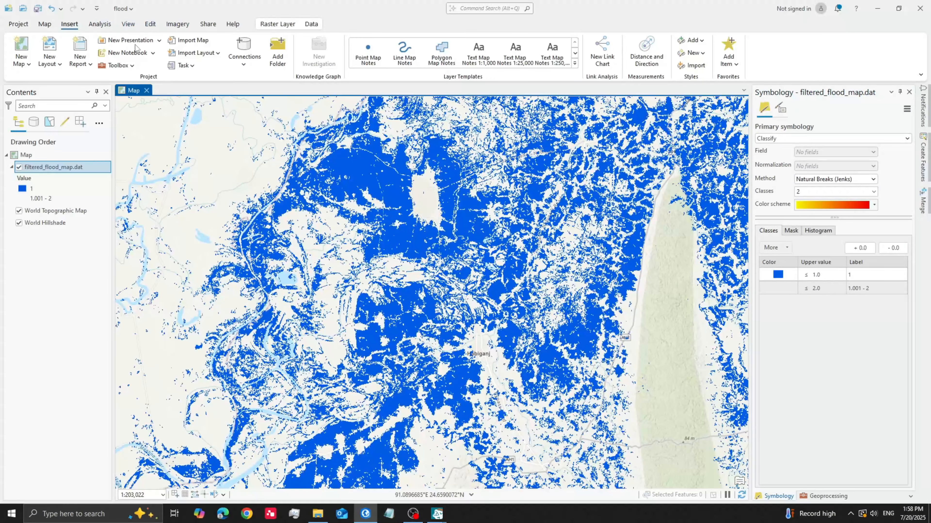
click(100, 24)
click(44, 24)
click(215, 62)
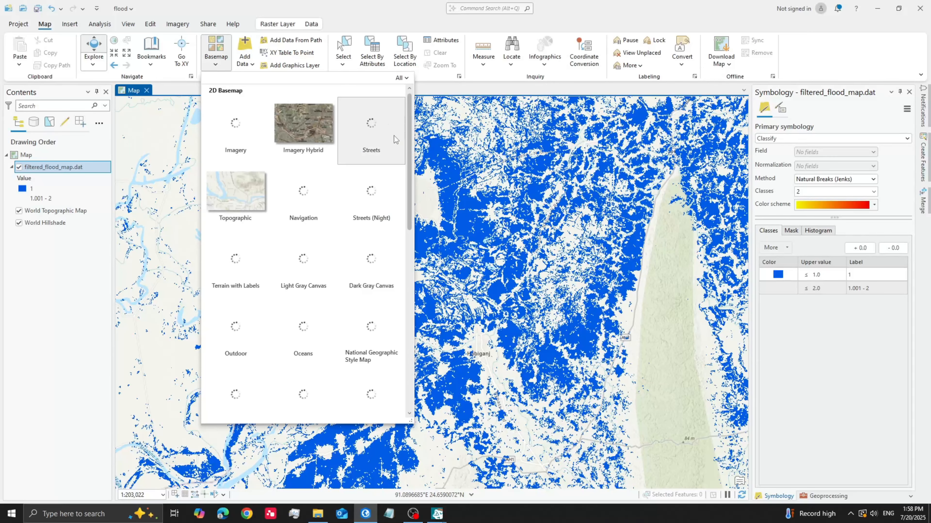
click(236, 126)
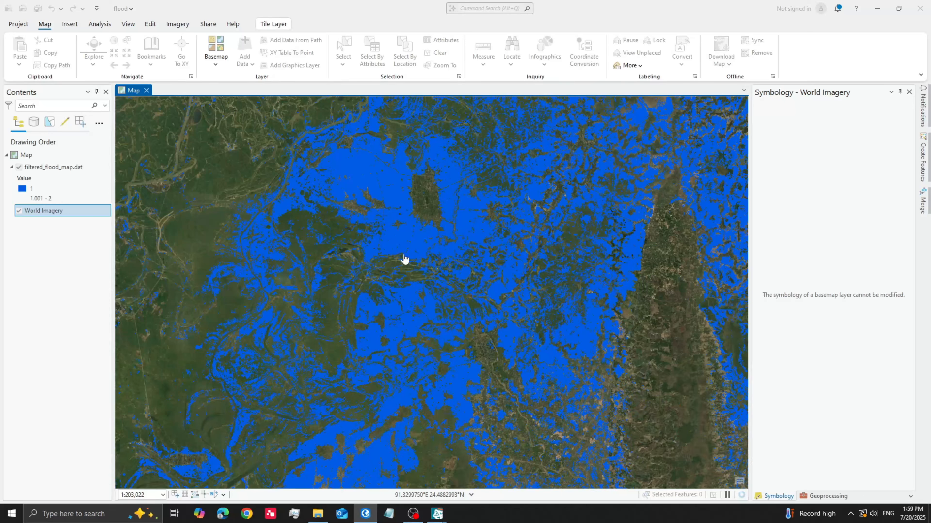
Examine the flood extent up close over the river bends and hide filtered_flood_map.dat to compare it with the satellite imagery
scroll(473, 263, up, 2)
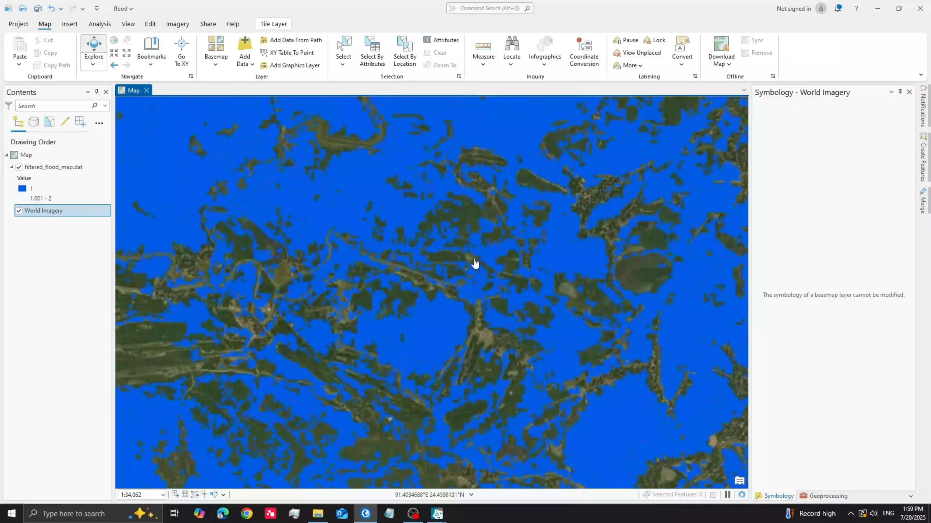
scroll(517, 315, up, 3)
scroll(522, 312, up, 4)
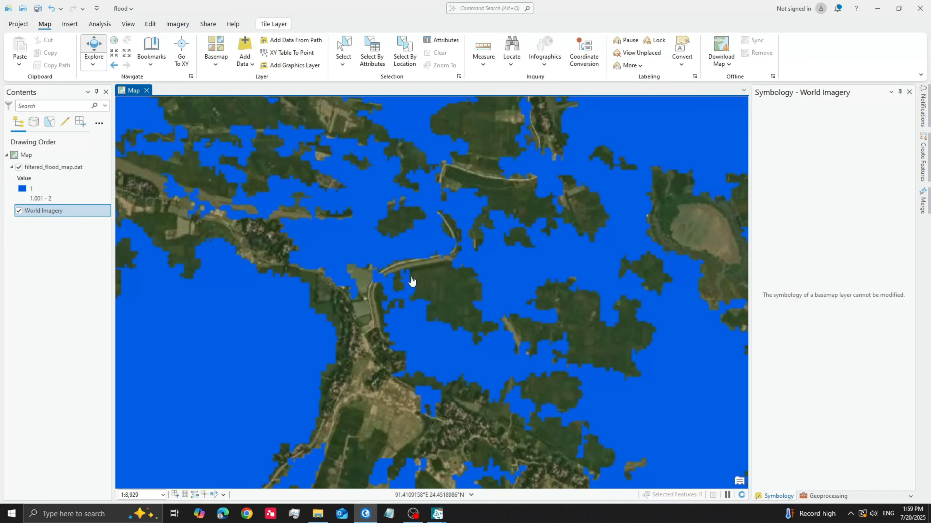
drag(363, 319, 428, 358)
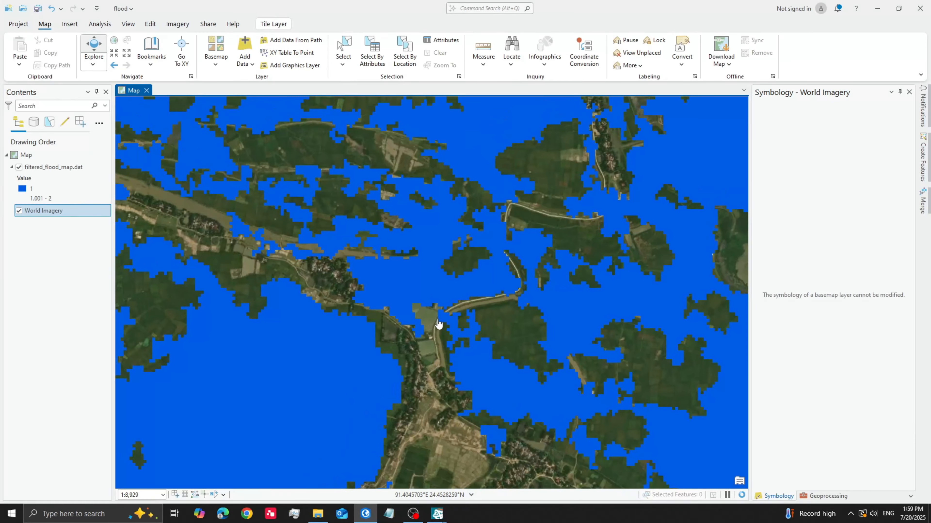
click(19, 168)
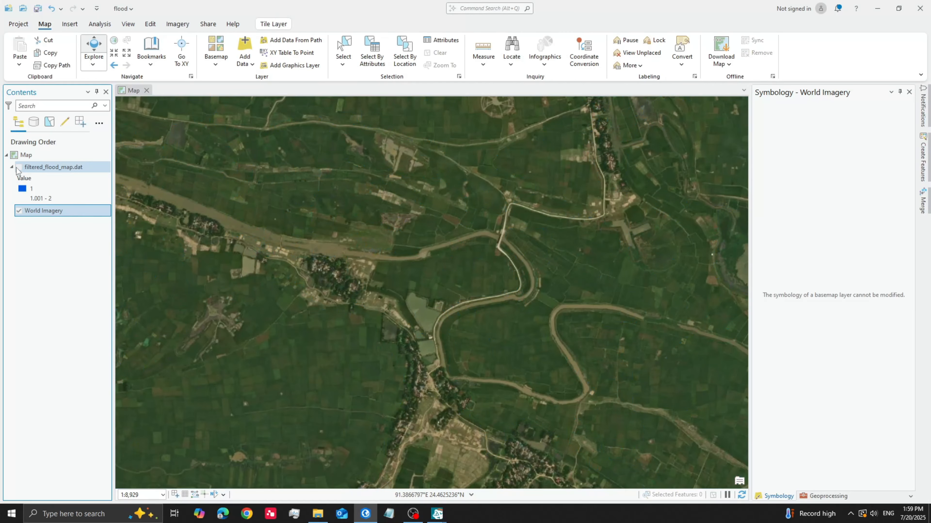